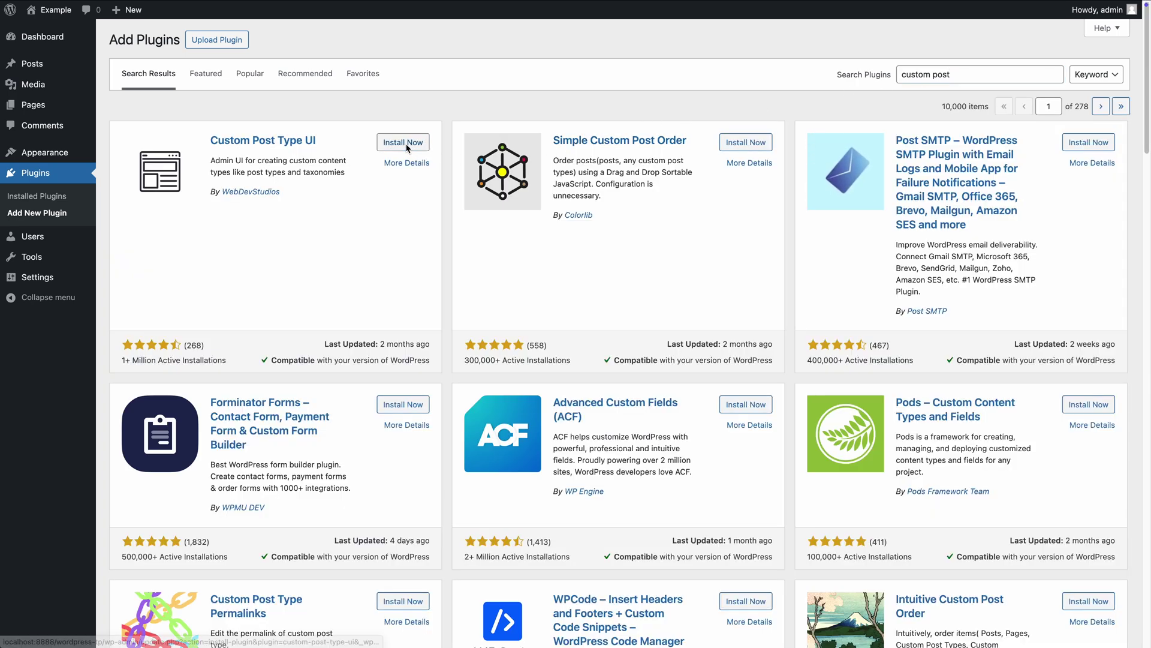
# Install and activate the Custom Post Type UI plugin
pyautogui.click(406, 145)
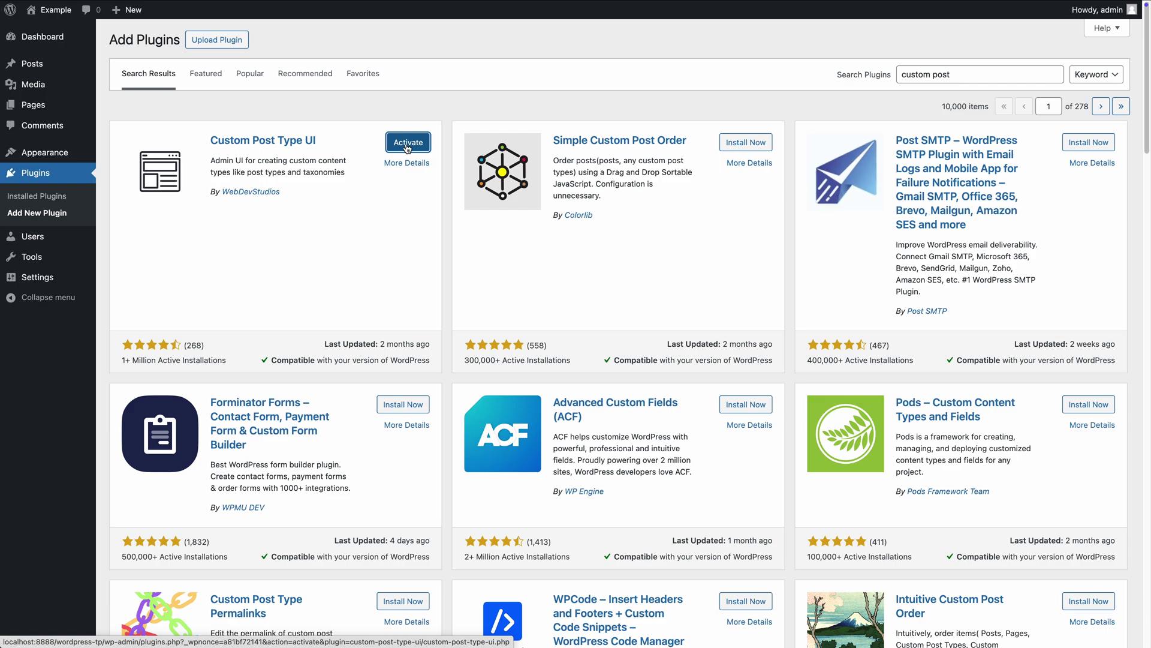
pyautogui.click(407, 143)
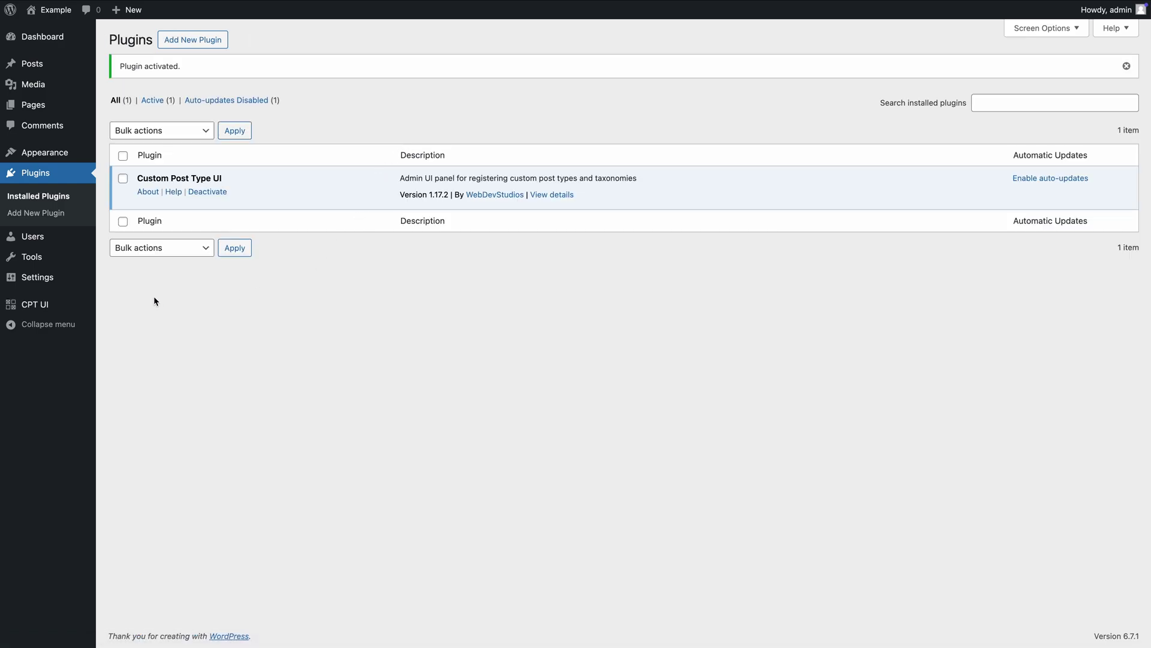
# Add a custom post type with the slug kb and Knowledge Base as its plural and singular label
pyautogui.moveTo(59, 306)
pyautogui.click(129, 307)
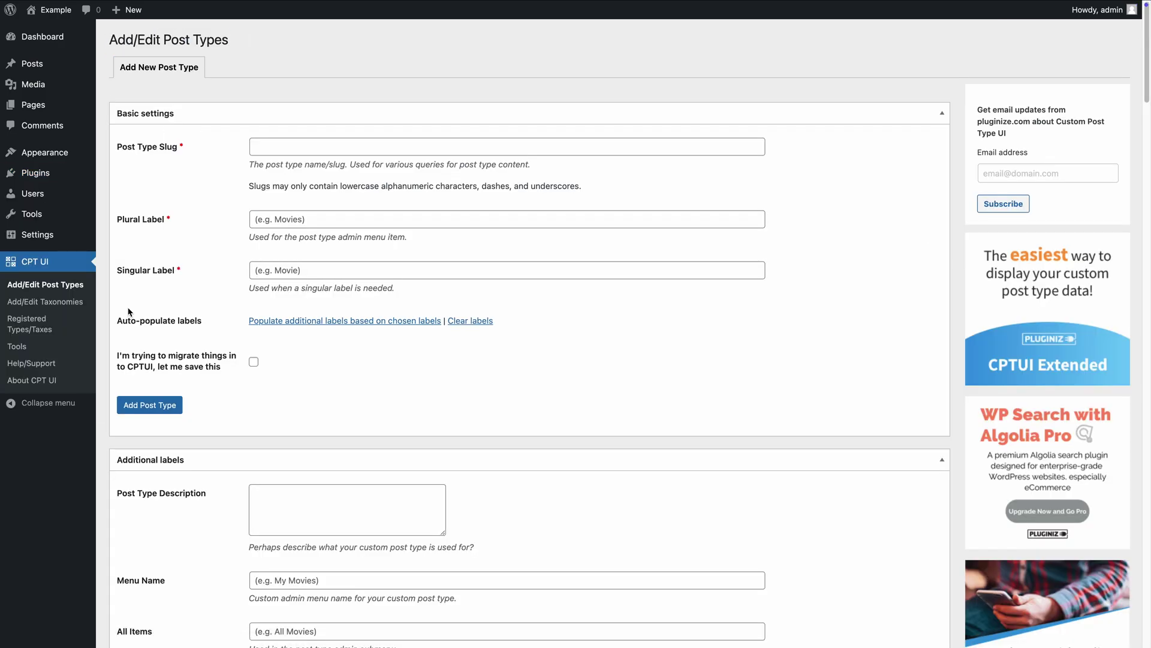
pyautogui.click(276, 150)
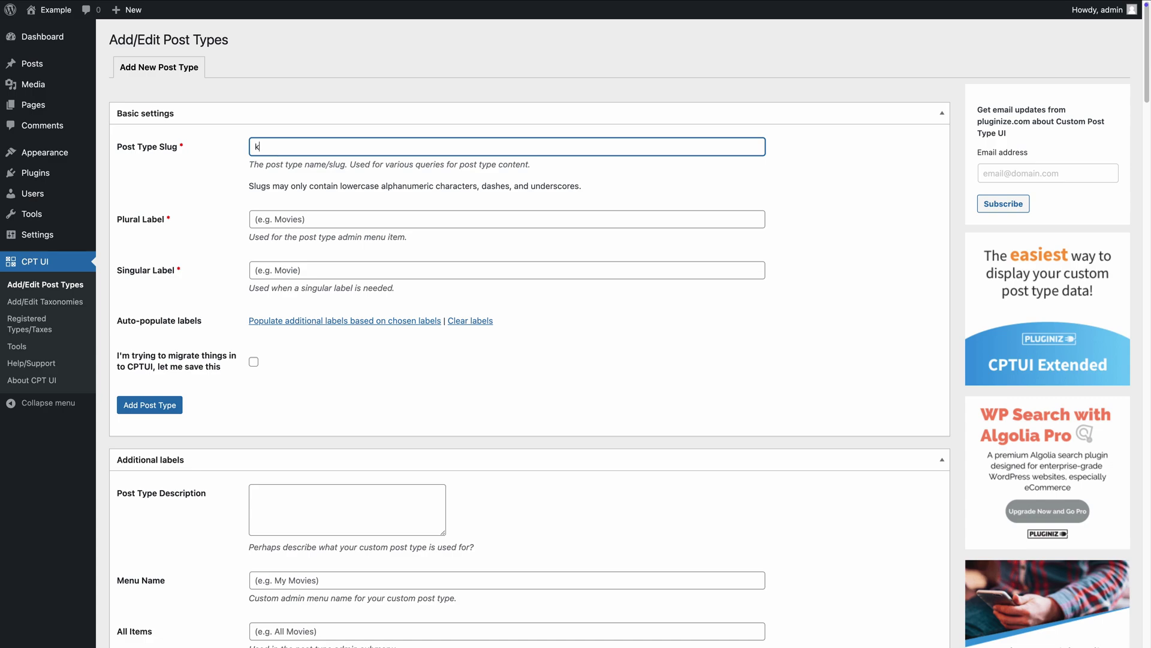
pyautogui.click(293, 221)
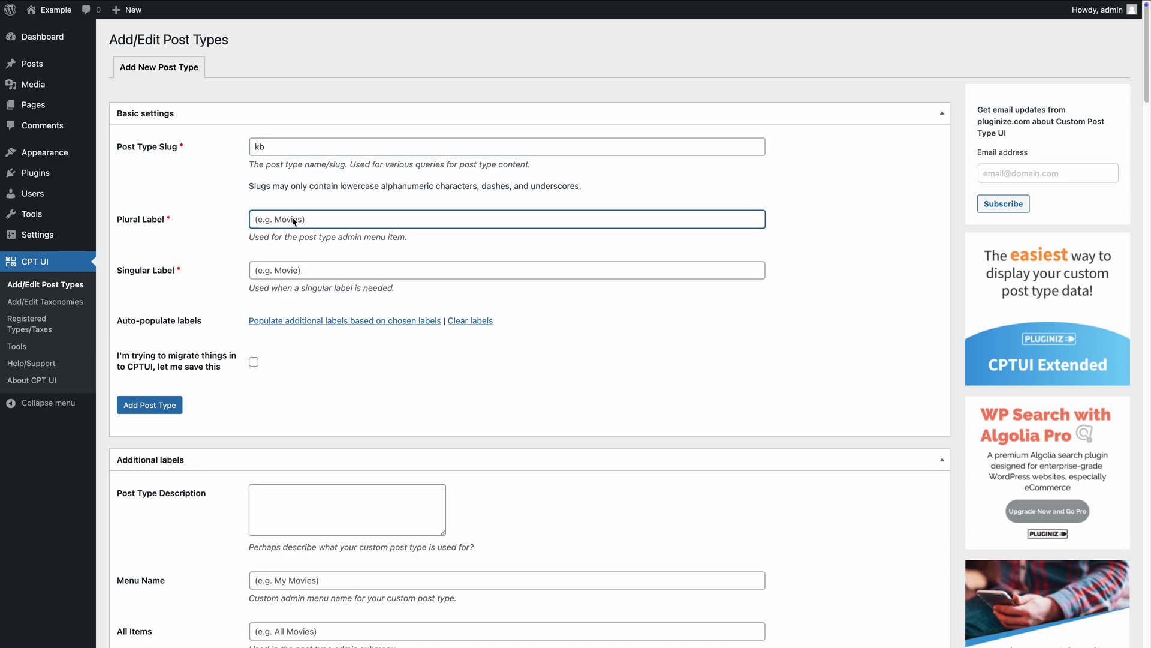
pyautogui.write('Knowledge')
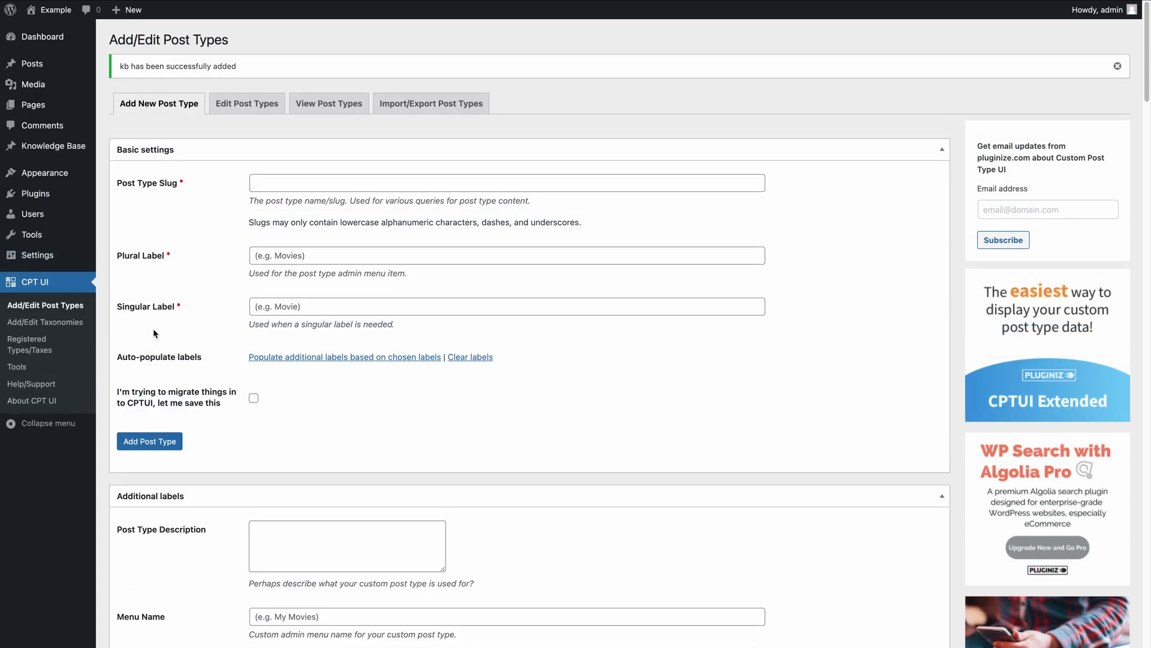
# Add a new Knowledge Base entry titled Getting Started
pyautogui.moveTo(84, 148)
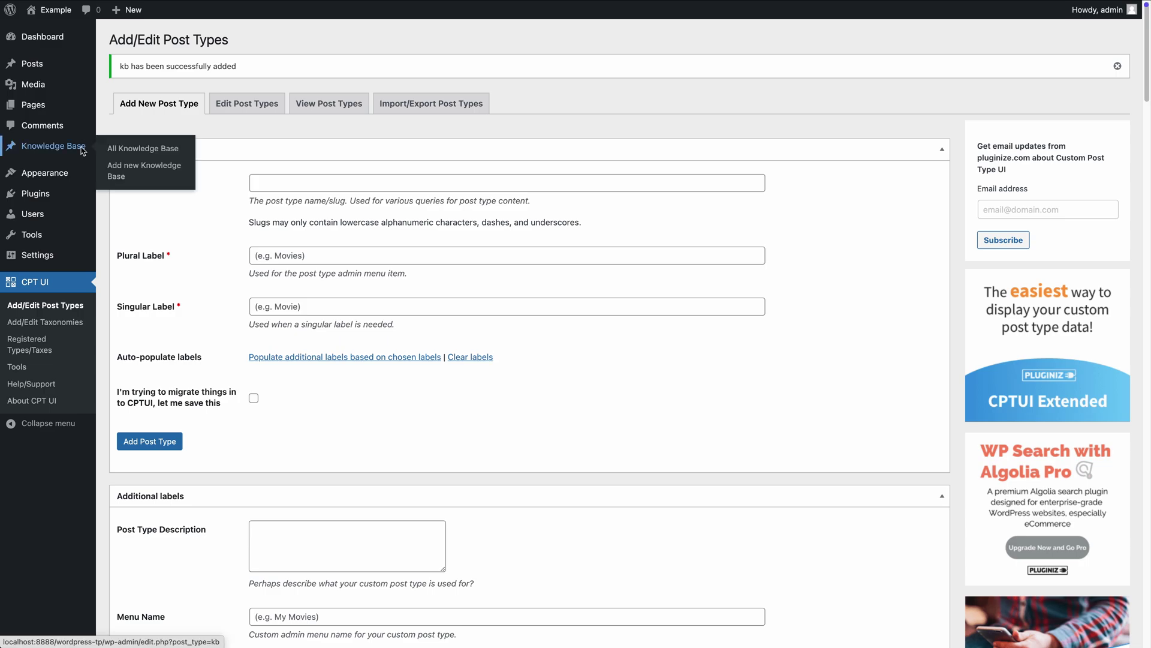
pyautogui.click(137, 169)
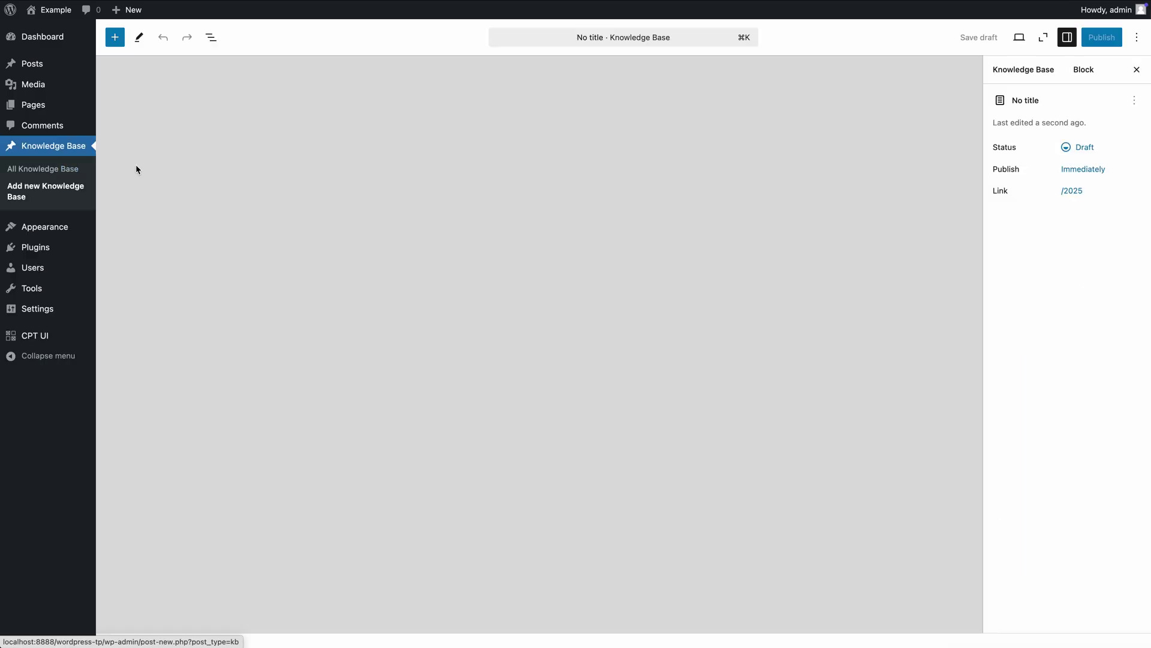
pyautogui.write('Getting Start')
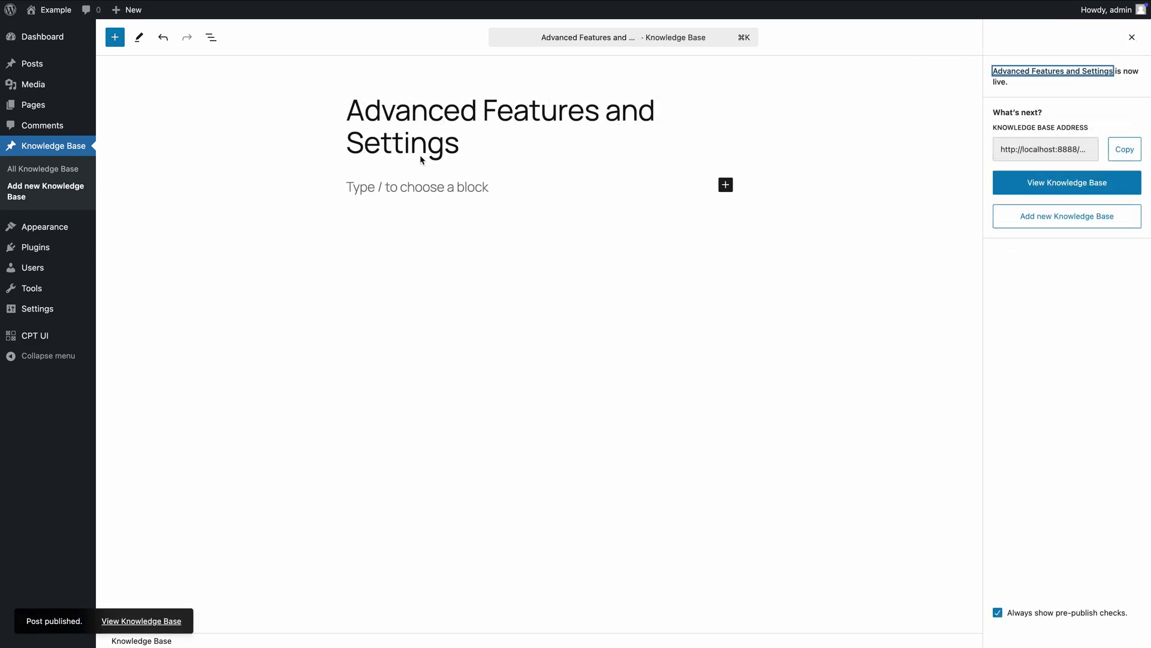
# Create a custom template named KB Archive in the site editor, starting blank without a pattern
pyautogui.moveTo(72, 229)
pyautogui.click(120, 246)
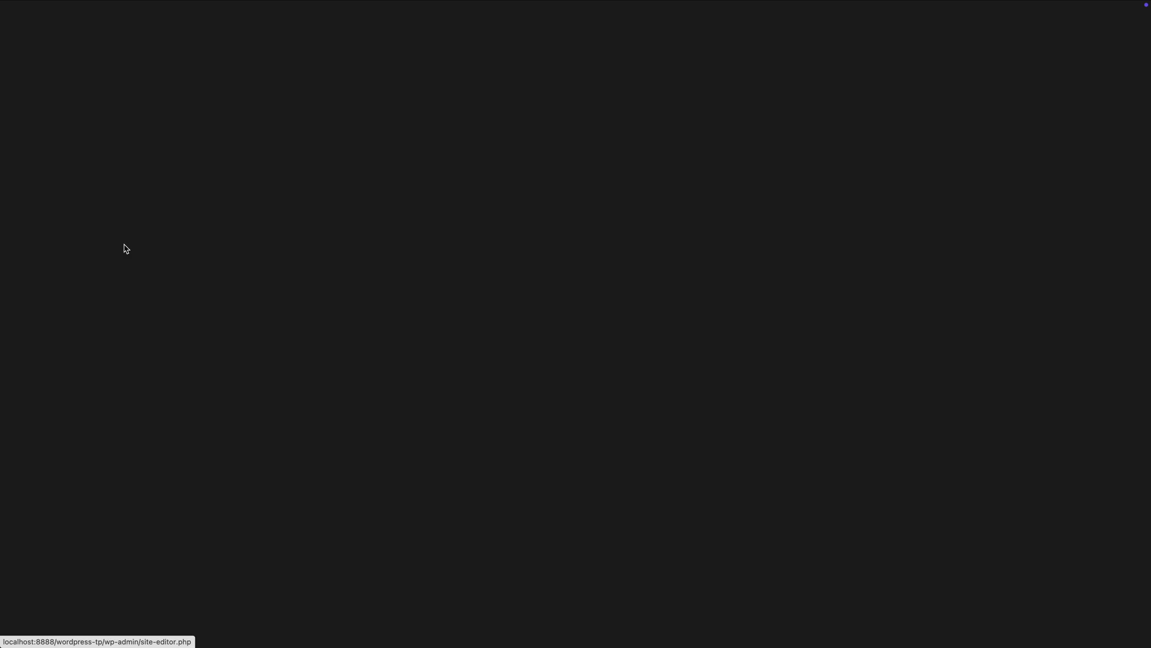
pyautogui.click(150, 220)
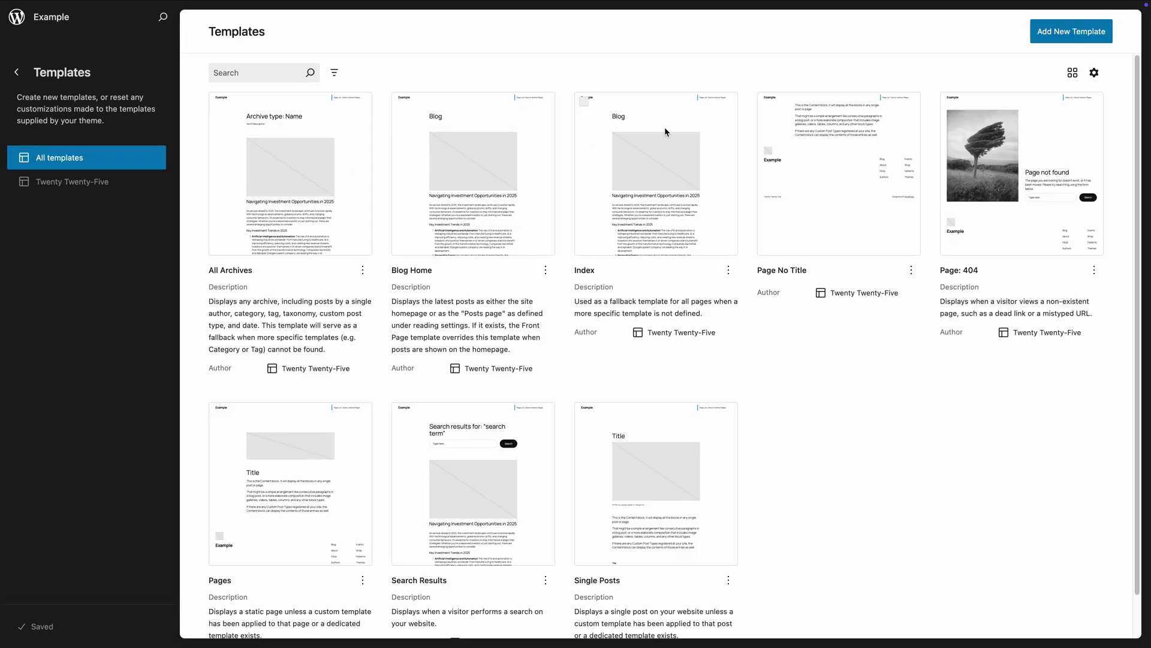
pyautogui.click(1047, 40)
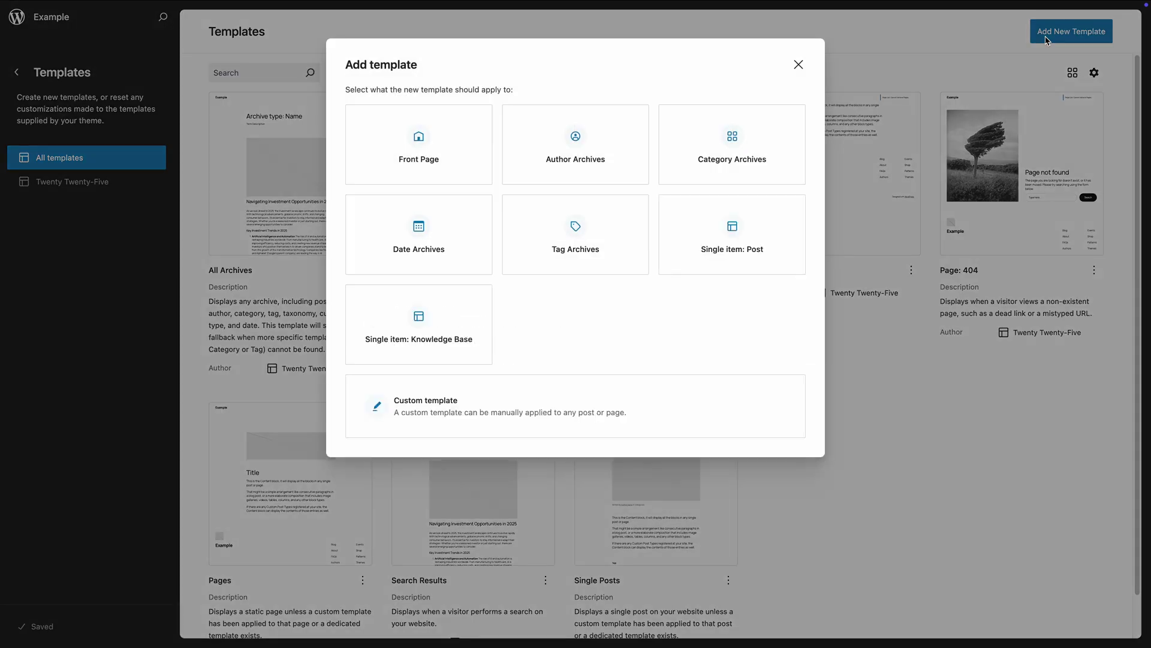
pyautogui.click(525, 397)
pyautogui.click(417, 118)
pyautogui.write('KB Archive')
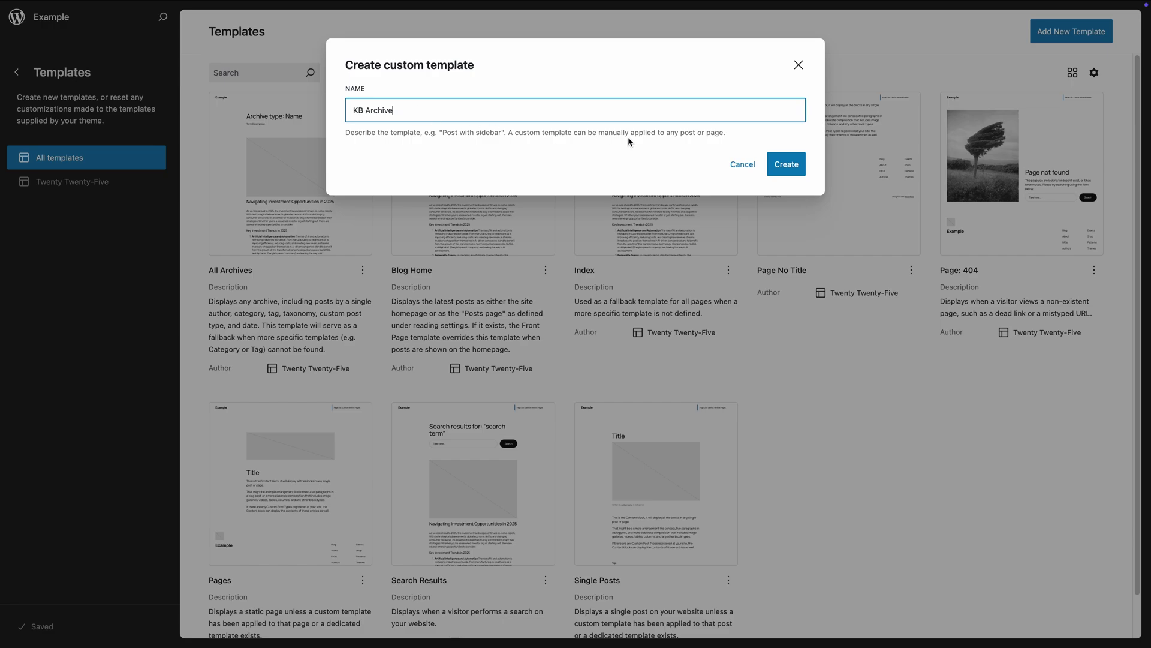
pyautogui.click(774, 165)
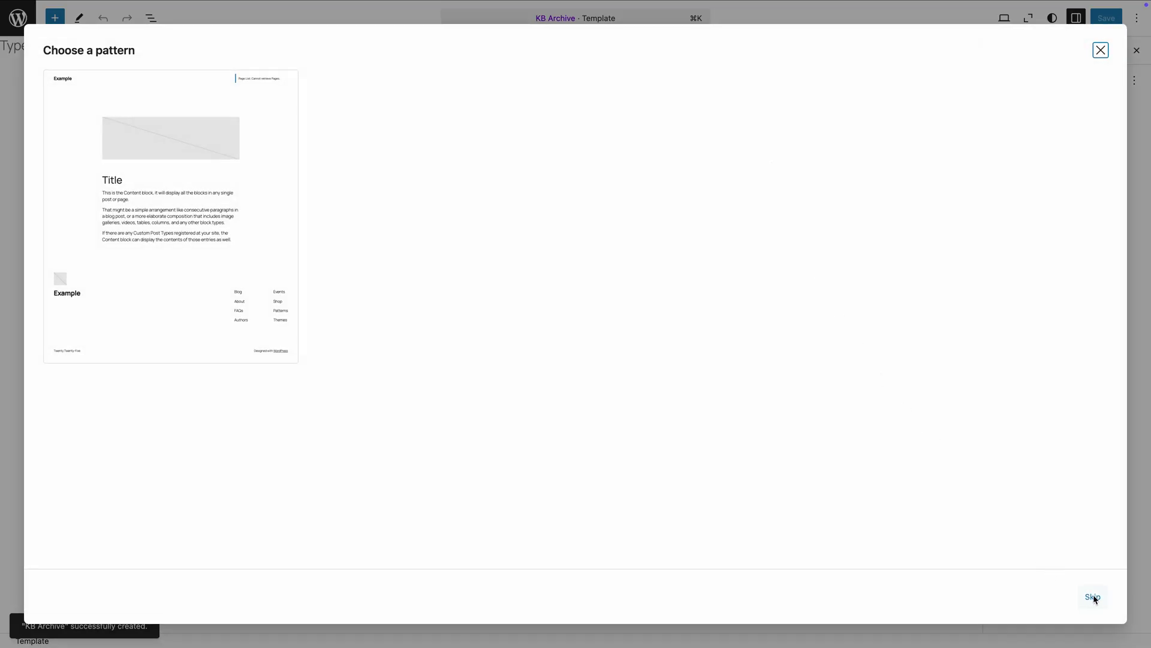
pyautogui.click(1092, 597)
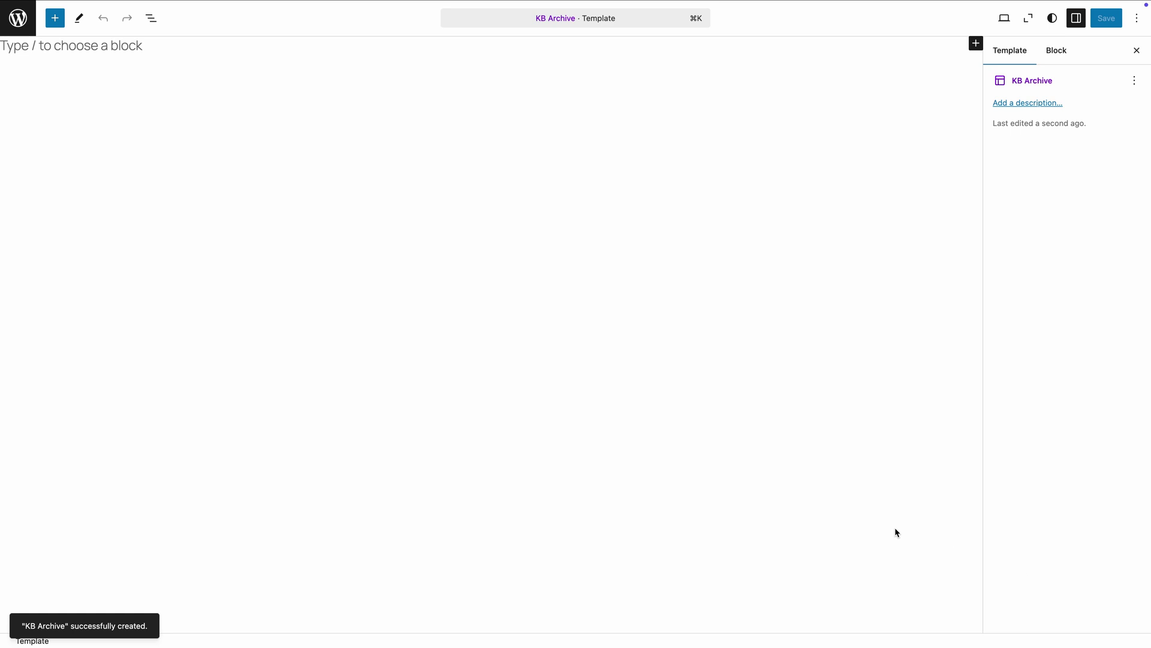
# Insert a Search block at the start of the KB Archive template
pyautogui.click(55, 19)
pyautogui.click(53, 88)
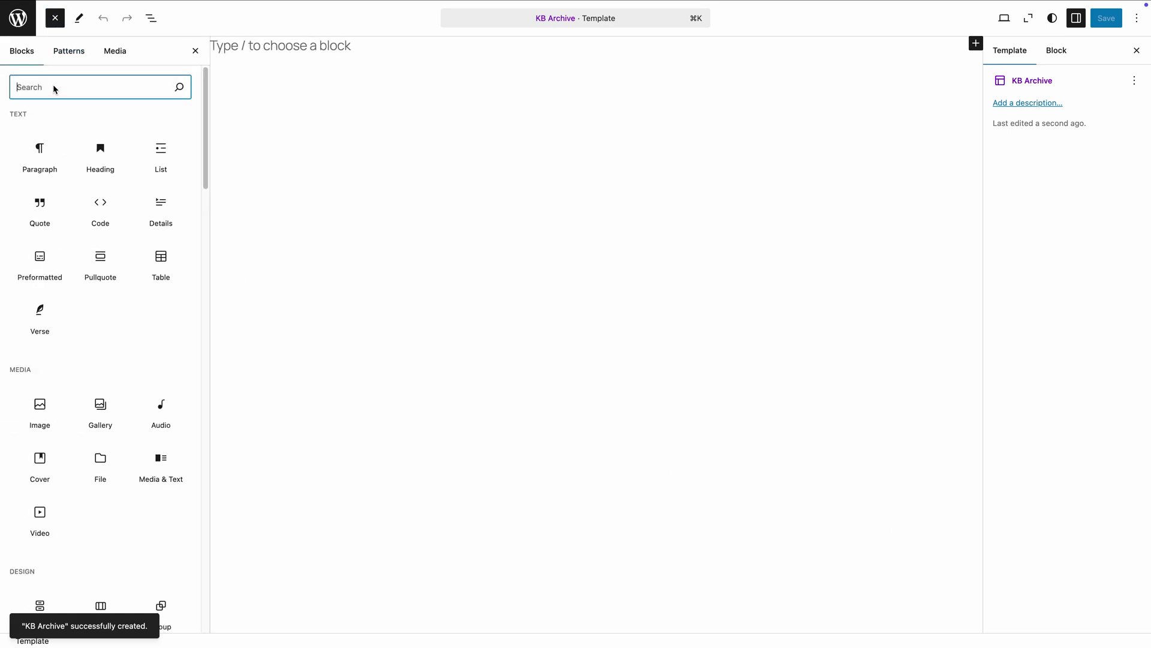
pyautogui.write('sear')
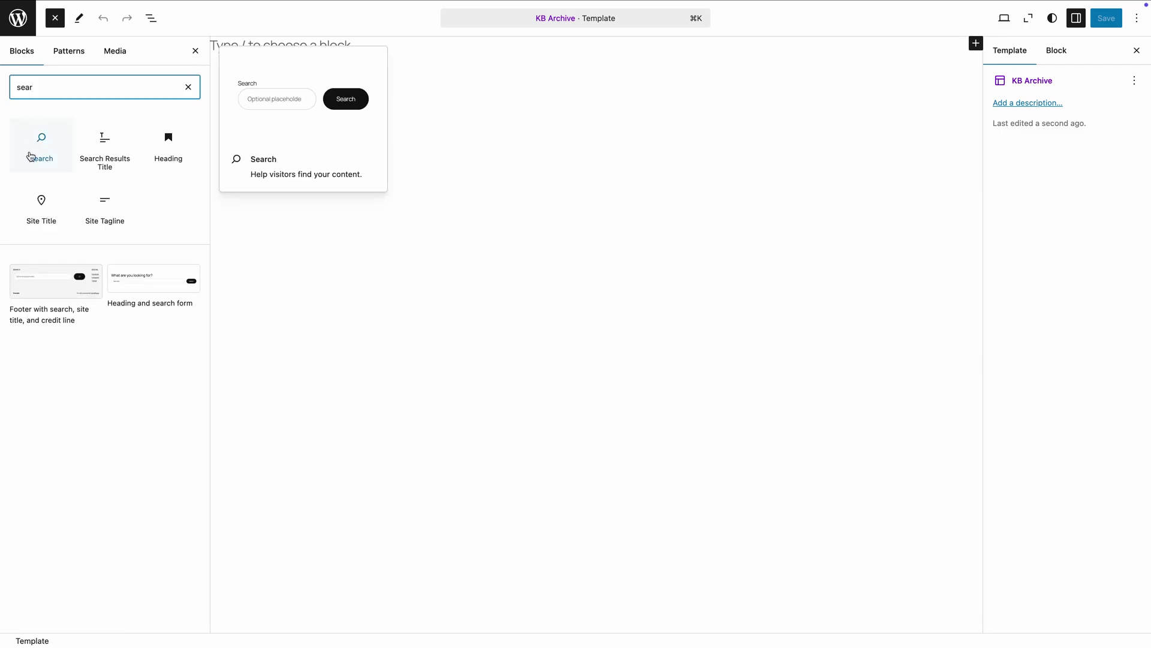
pyautogui.click(30, 156)
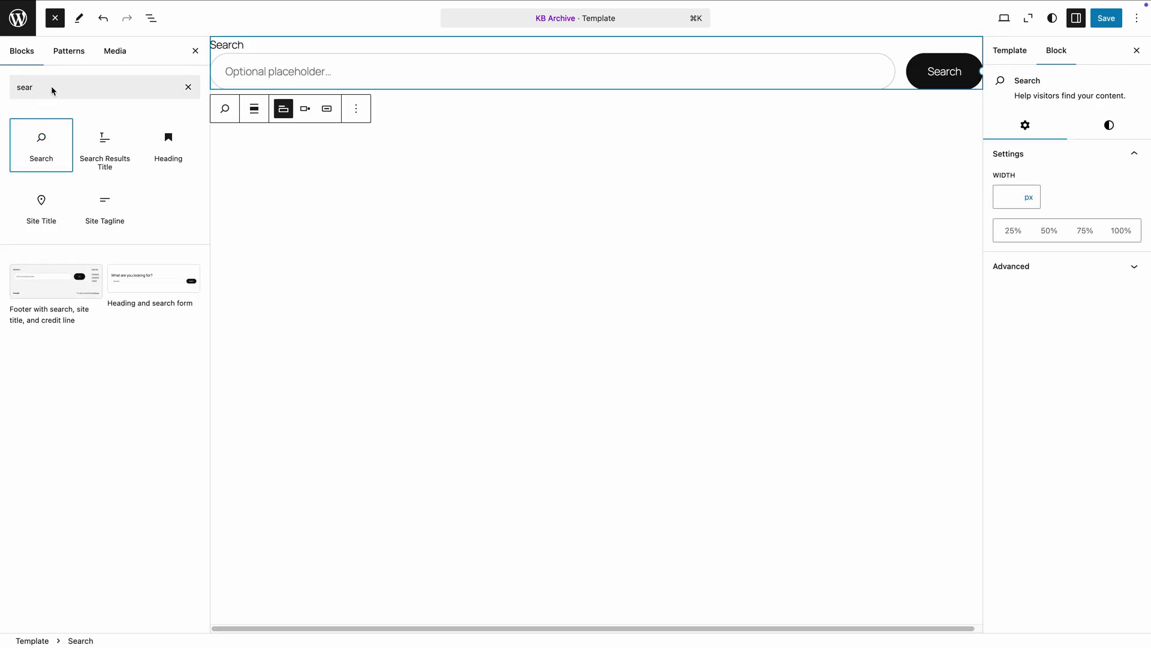
# Insert a Query Loop block below the Search block, starting blank with the Title & Date variation
pyautogui.moveTo(52, 87); pyautogui.dragTo(18, 88)
pyautogui.write('q')
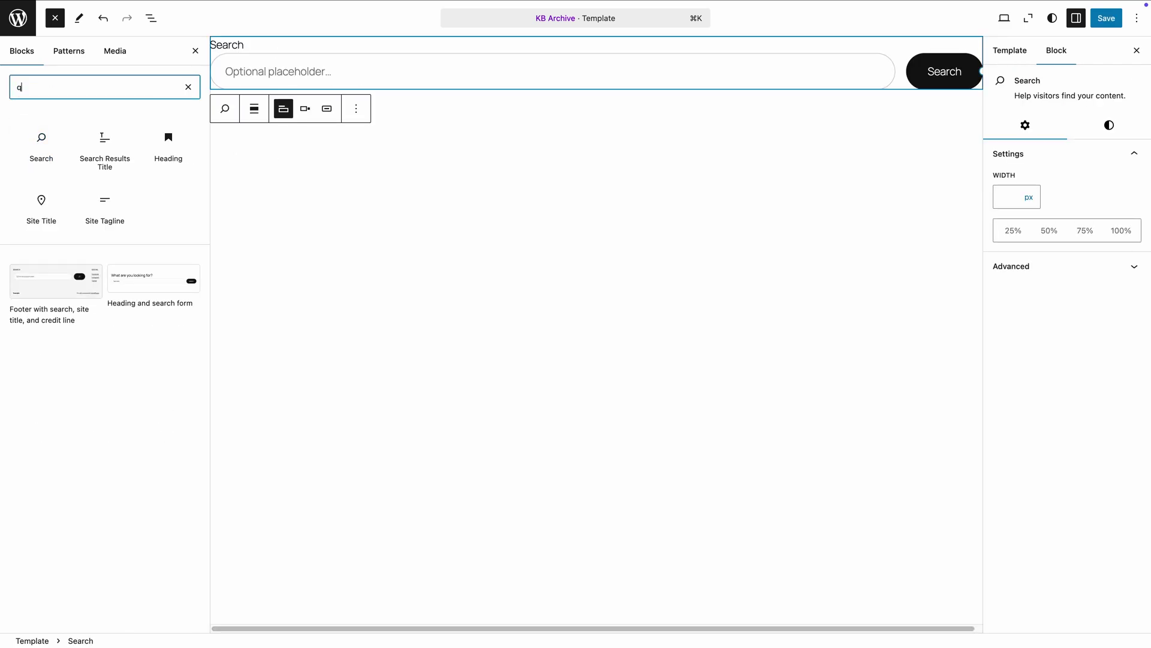
pyautogui.write('uery')
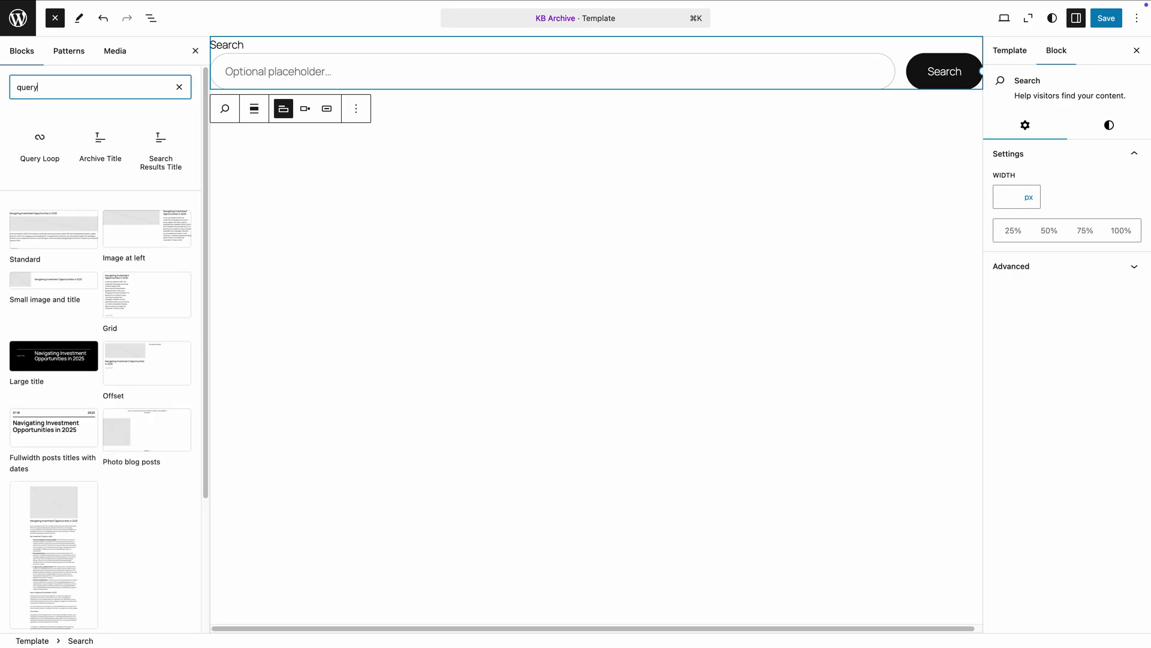
pyautogui.click(31, 139)
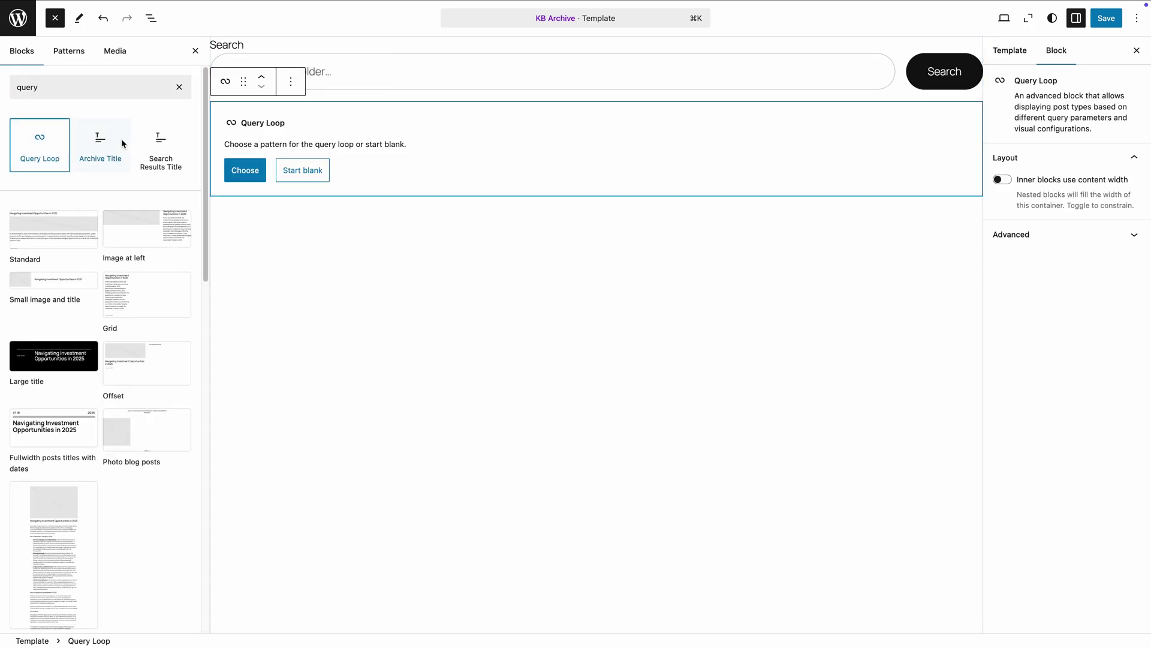
pyautogui.click(290, 172)
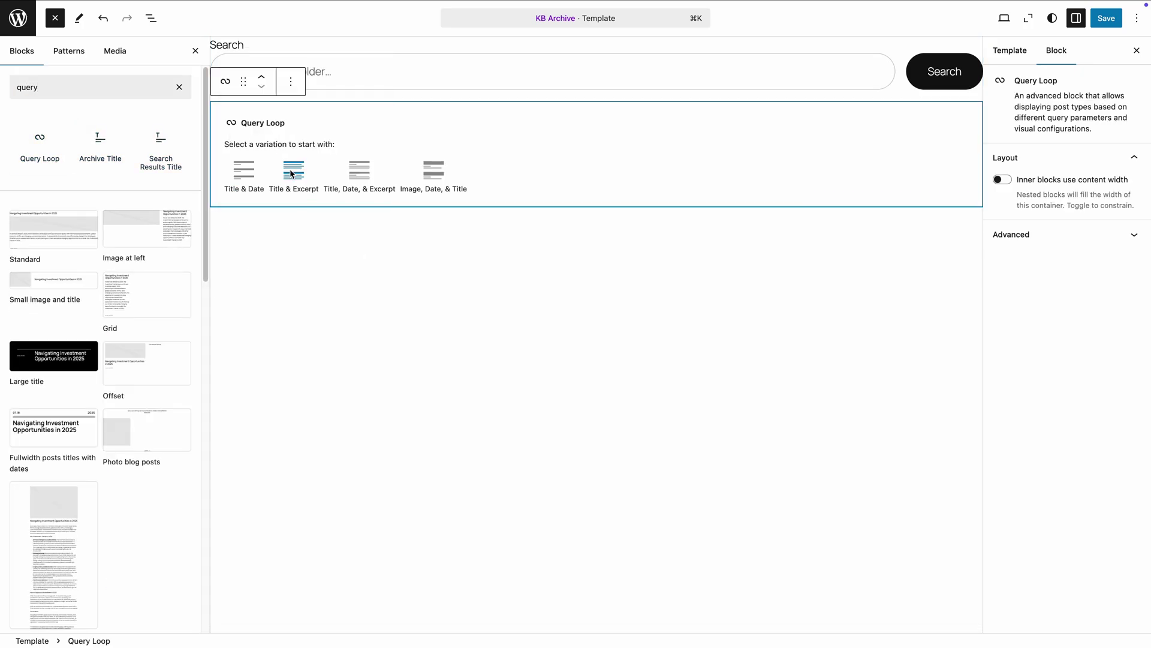
pyautogui.click(245, 176)
# Set the Query Loop to the Custom query type with Knowledge Base as its post type
pyautogui.click(1108, 304)
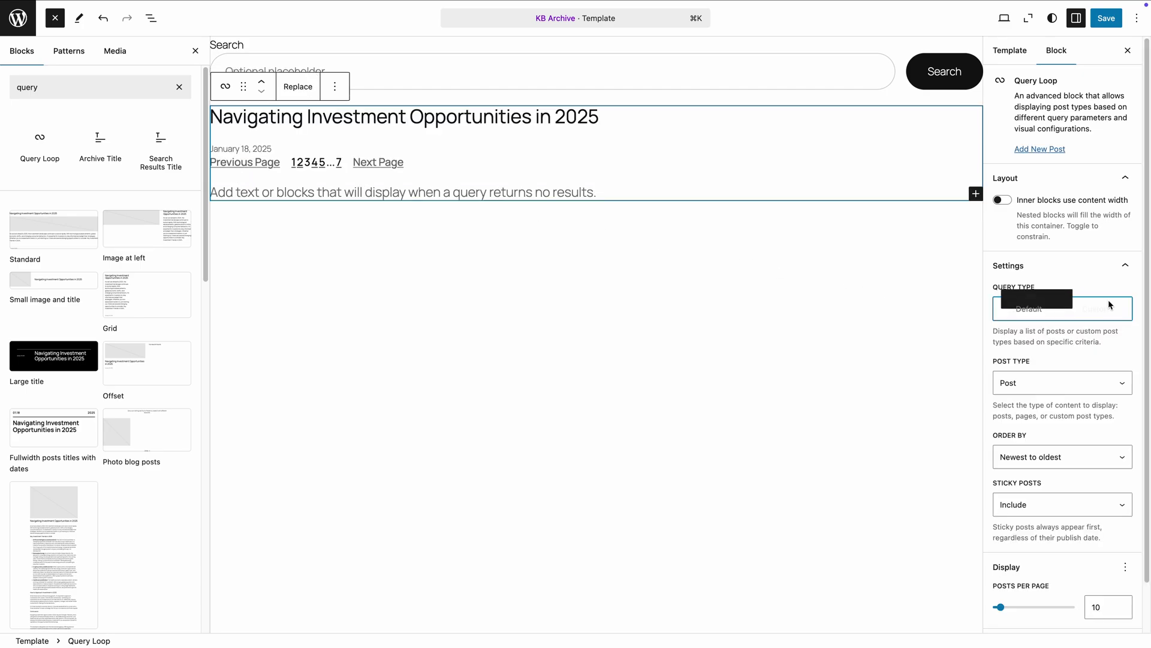
pyautogui.click(1052, 380)
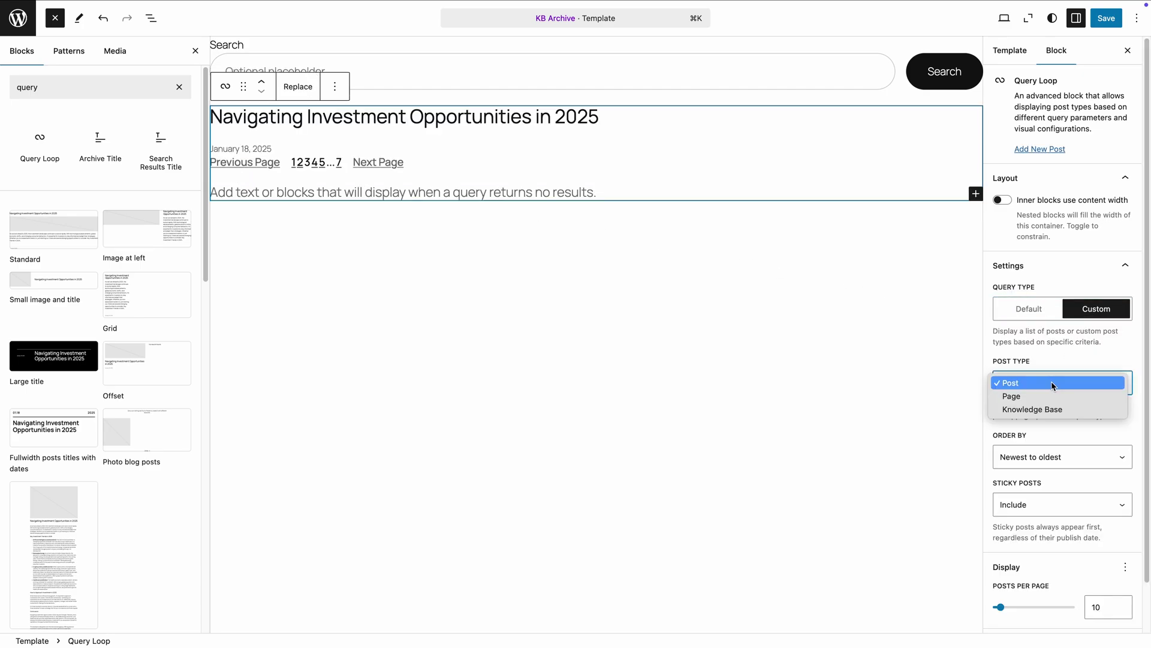
pyautogui.click(1046, 410)
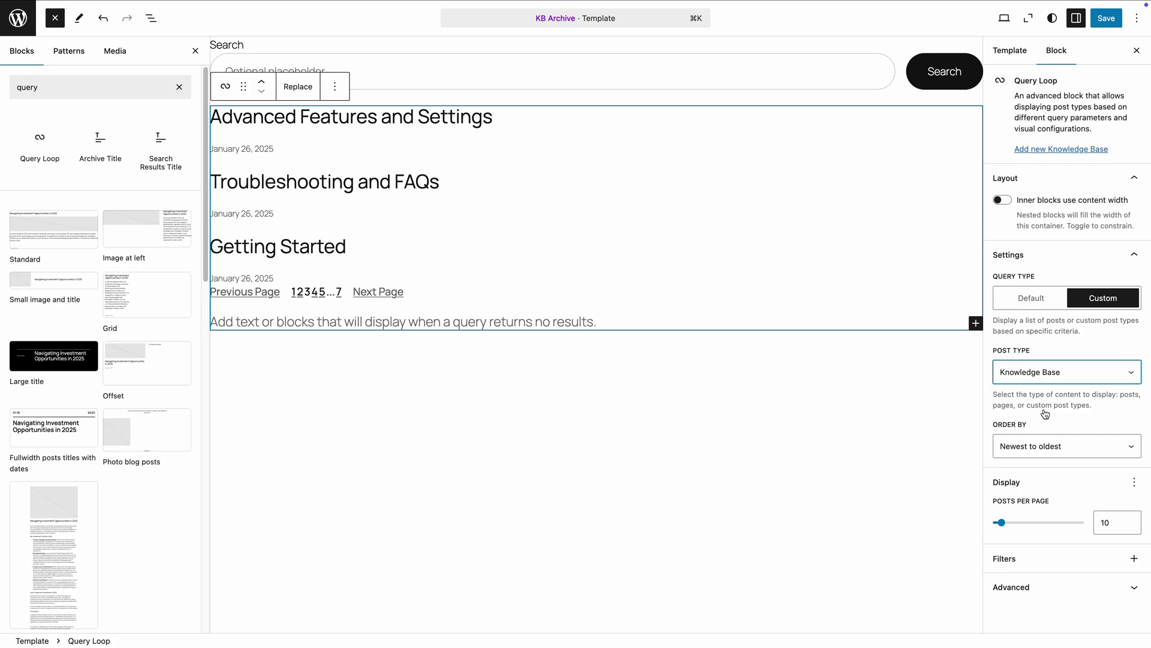
# Make the post titles in the Query Loop links and save the template
pyautogui.click(405, 122)
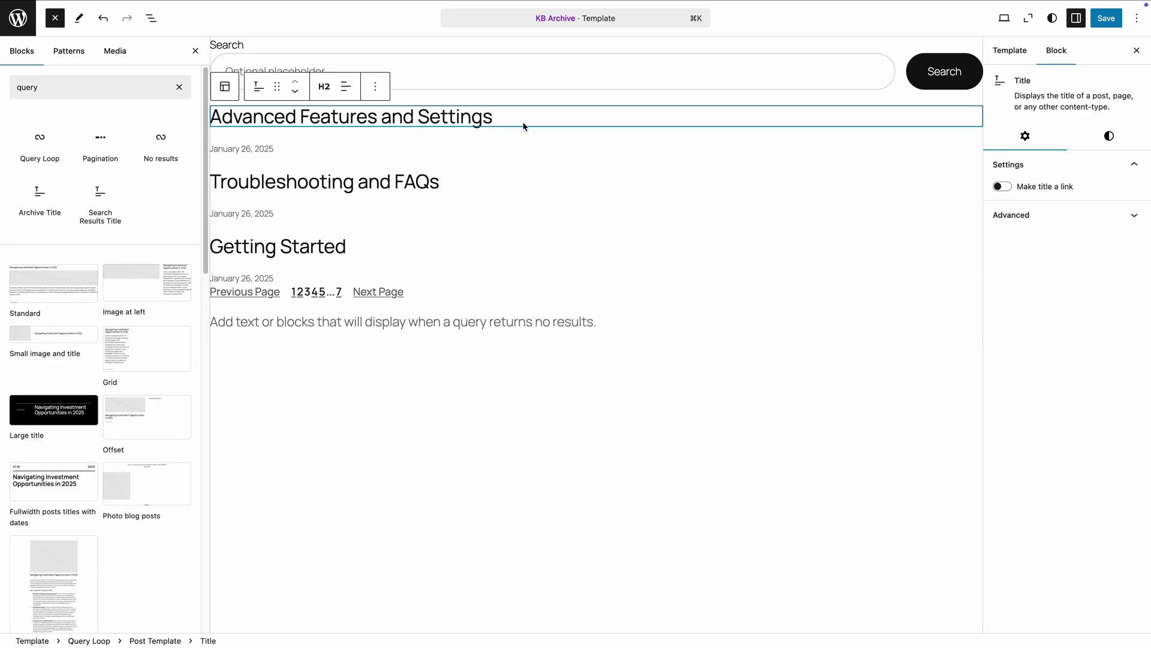
pyautogui.click(1003, 186)
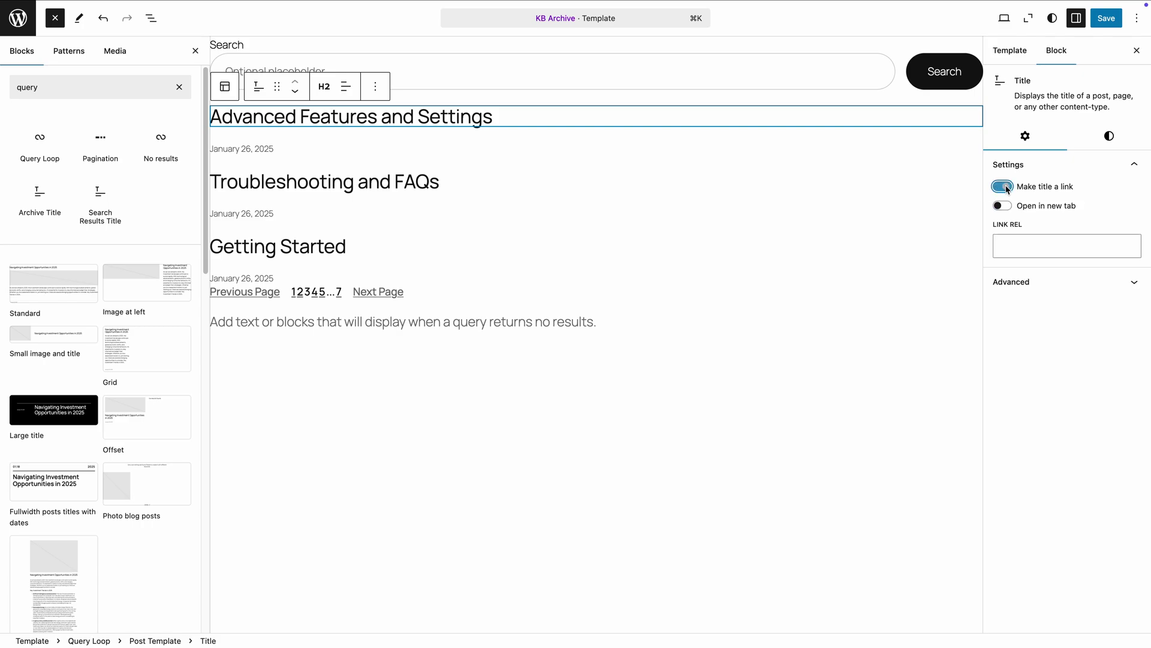
pyautogui.click(1100, 23)
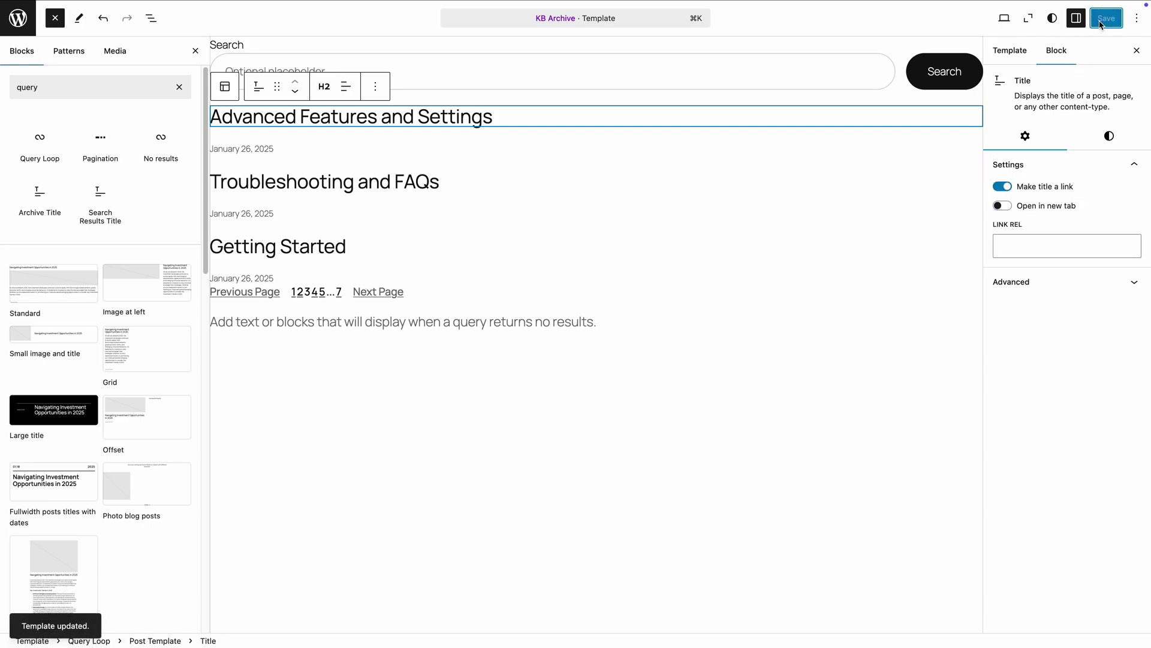
# Return to the dashboard and add a new page titled Knowledge Base, without using a pattern
pyautogui.click(19, 19)
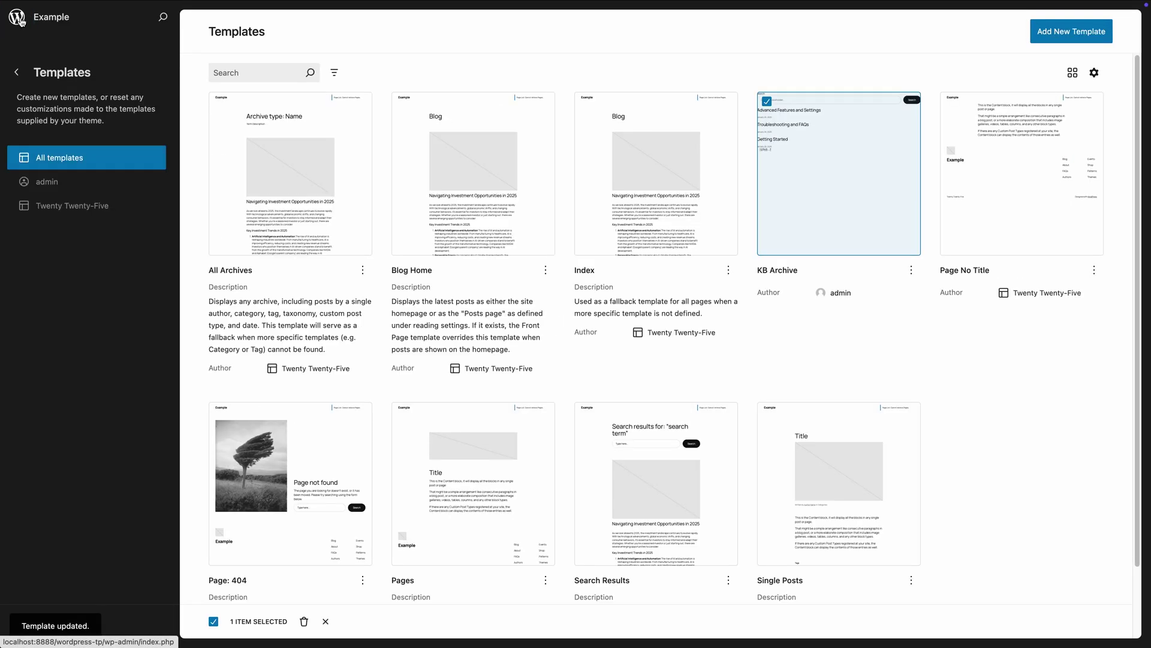
pyautogui.click(18, 18)
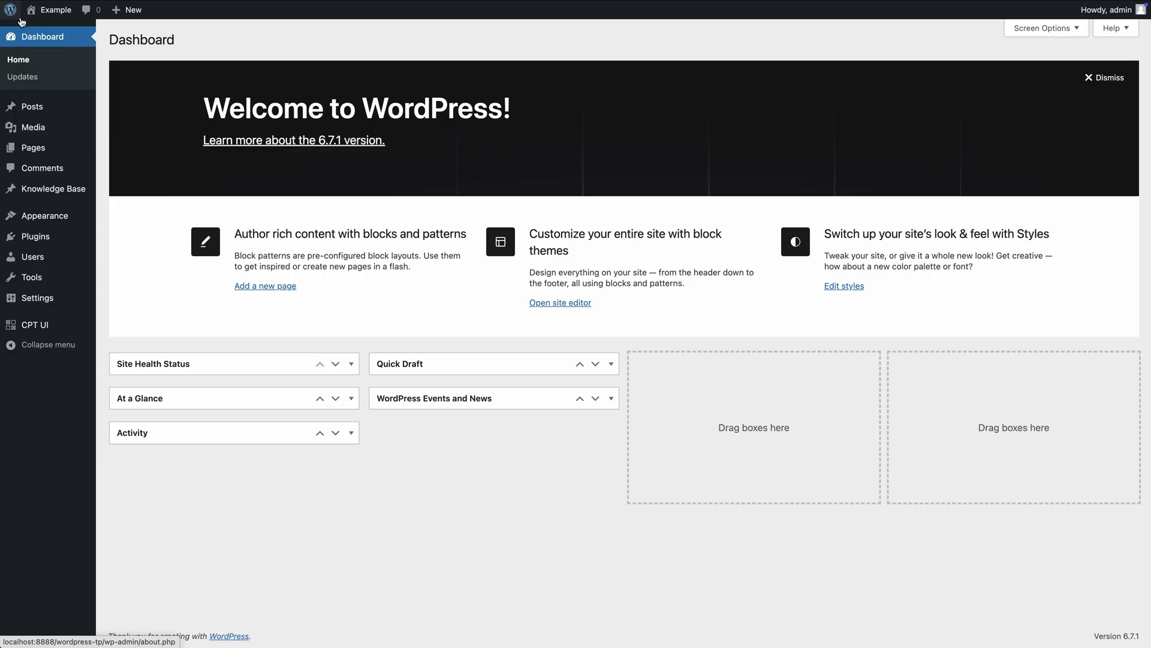
pyautogui.moveTo(54, 147)
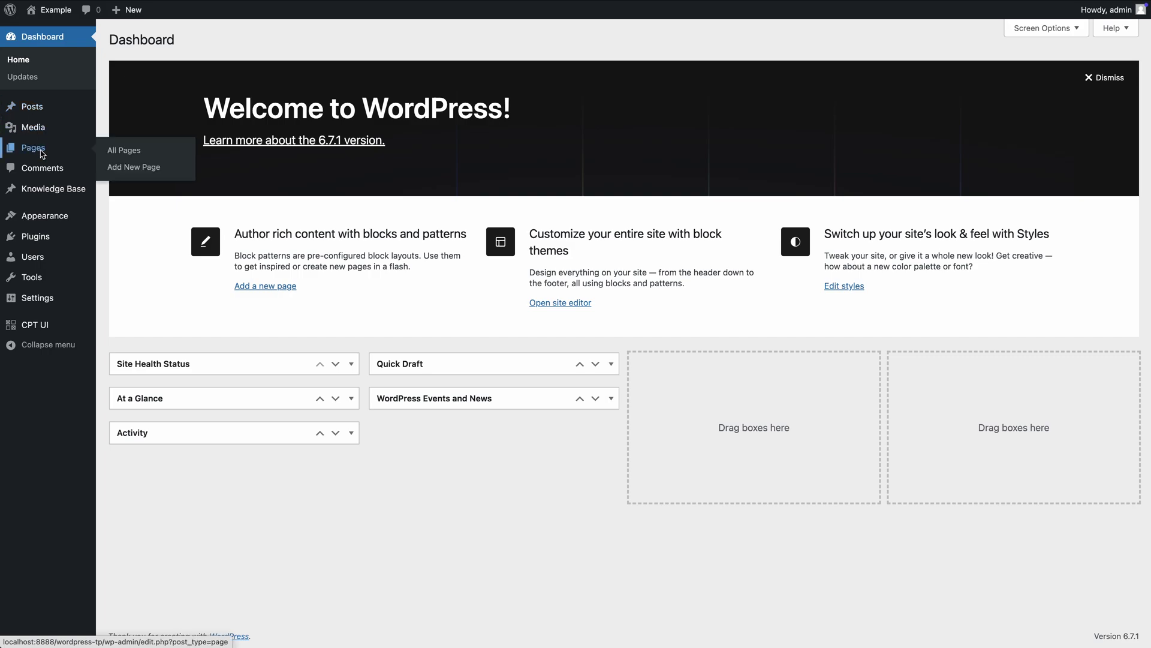
pyautogui.click(137, 170)
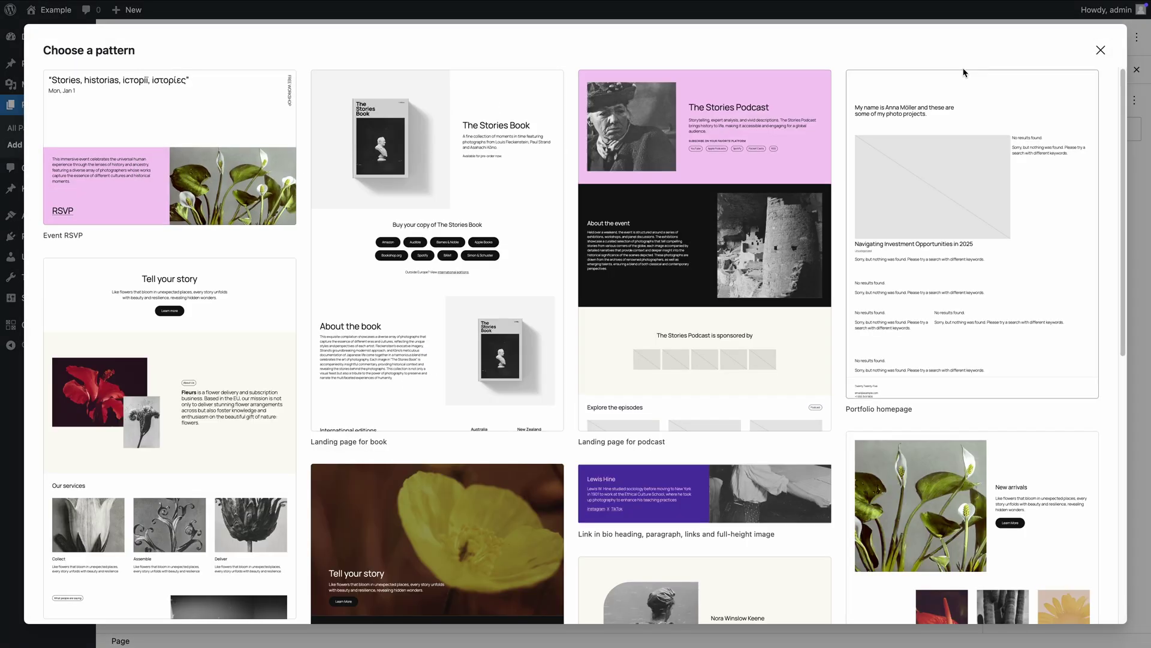
pyautogui.click(1100, 51)
pyautogui.click(368, 120)
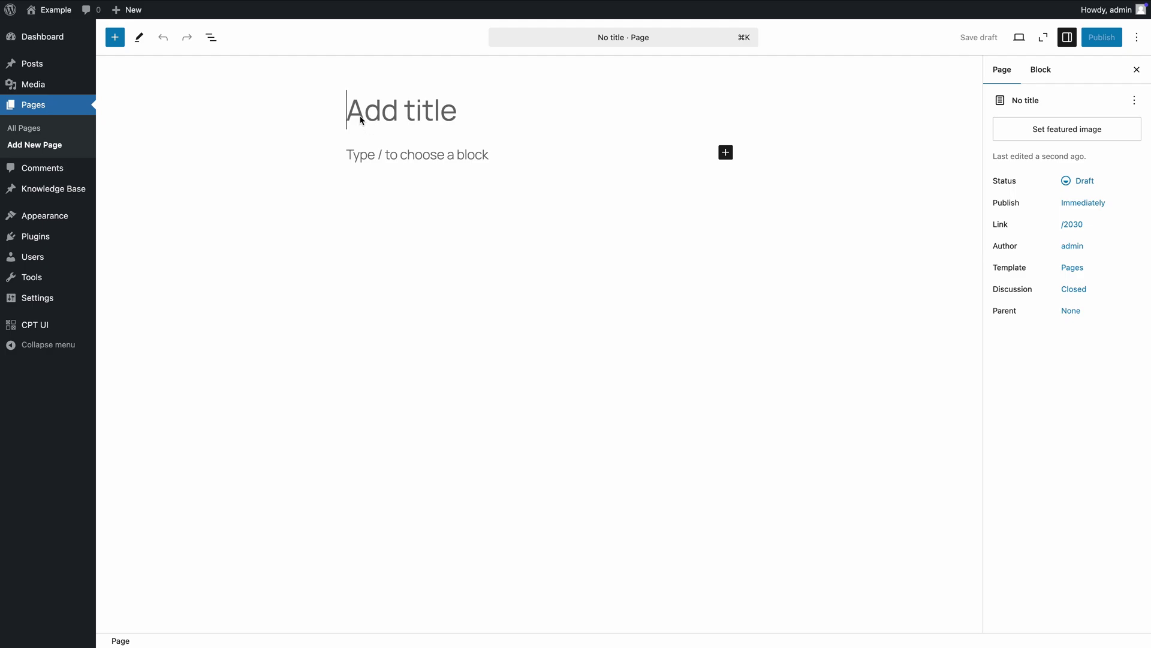
pyautogui.write('Knowl')
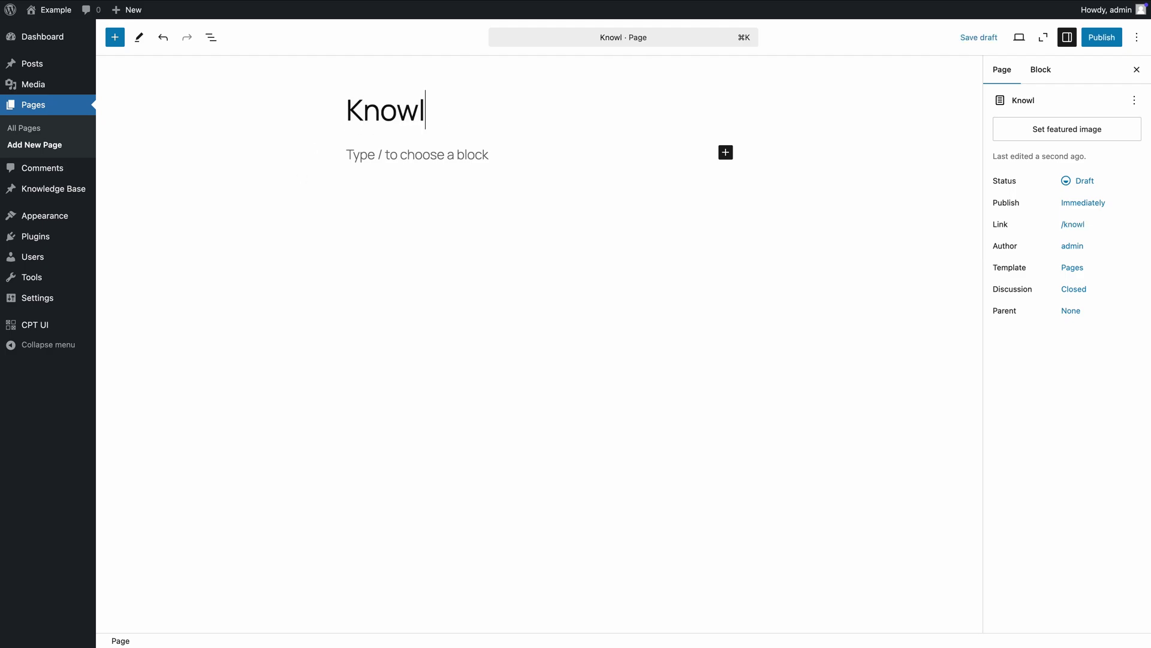
pyautogui.write('edge Base')
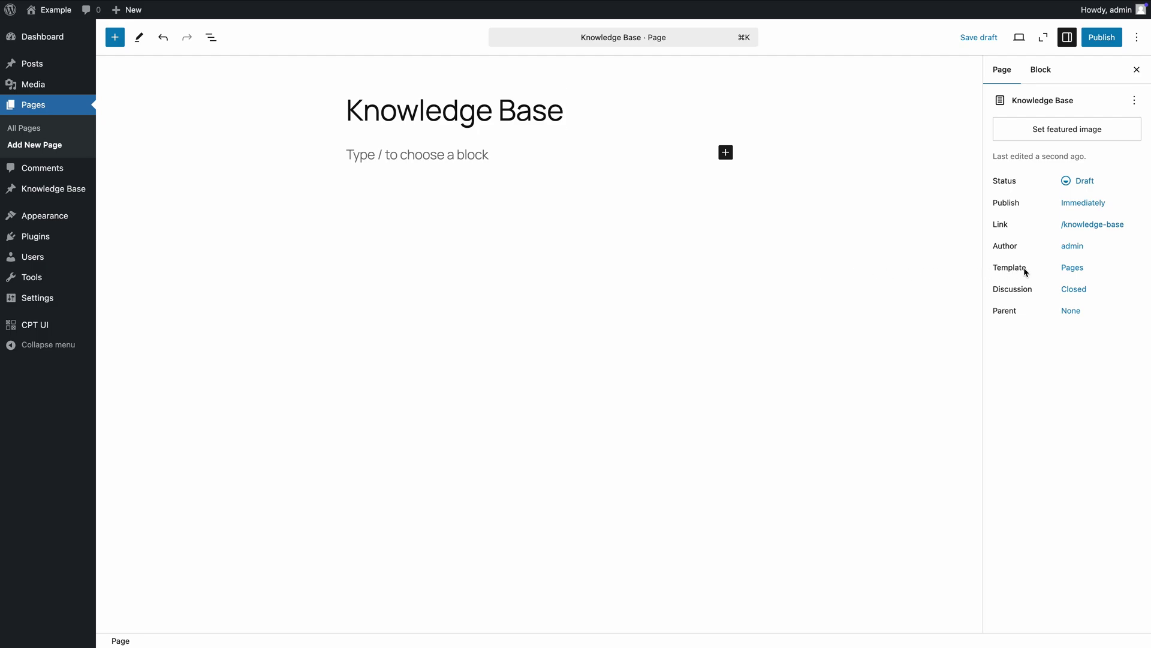
# Swap the Knowledge Base page's template to KB Archive
pyautogui.click(1068, 272)
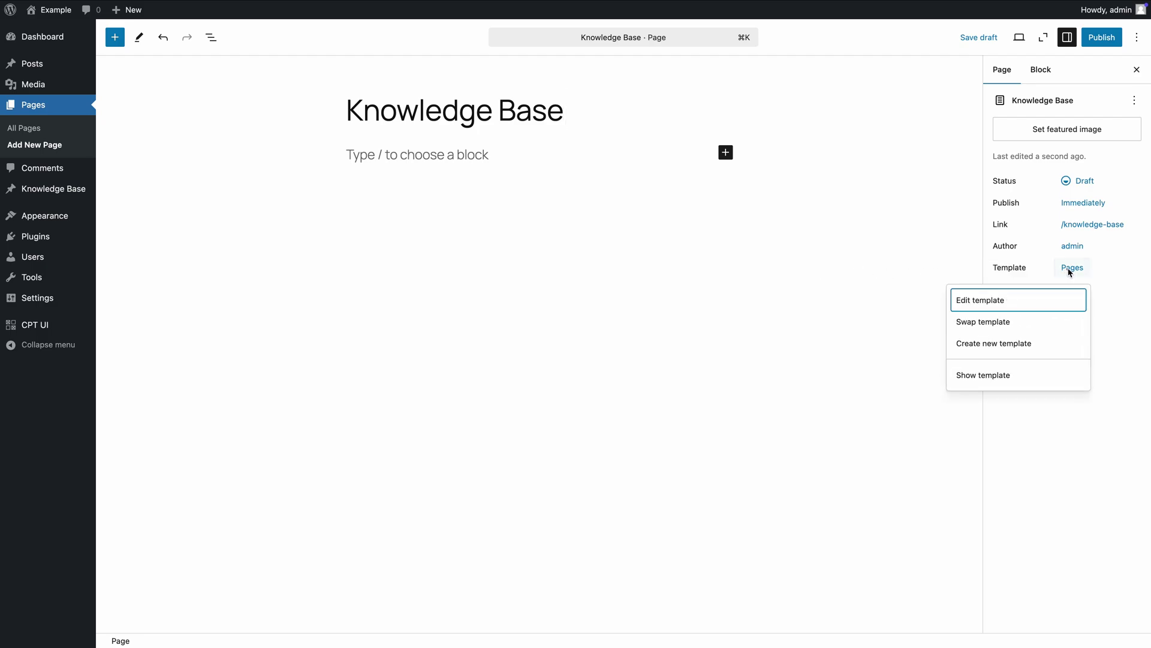
pyautogui.click(1023, 321)
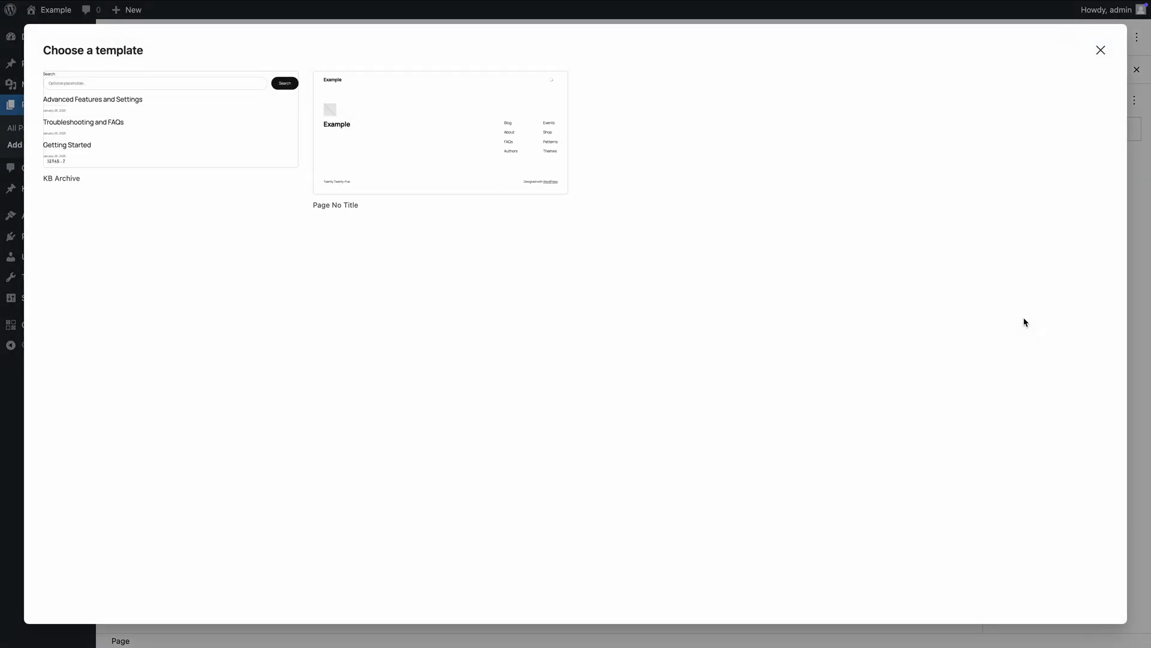
pyautogui.click(133, 144)
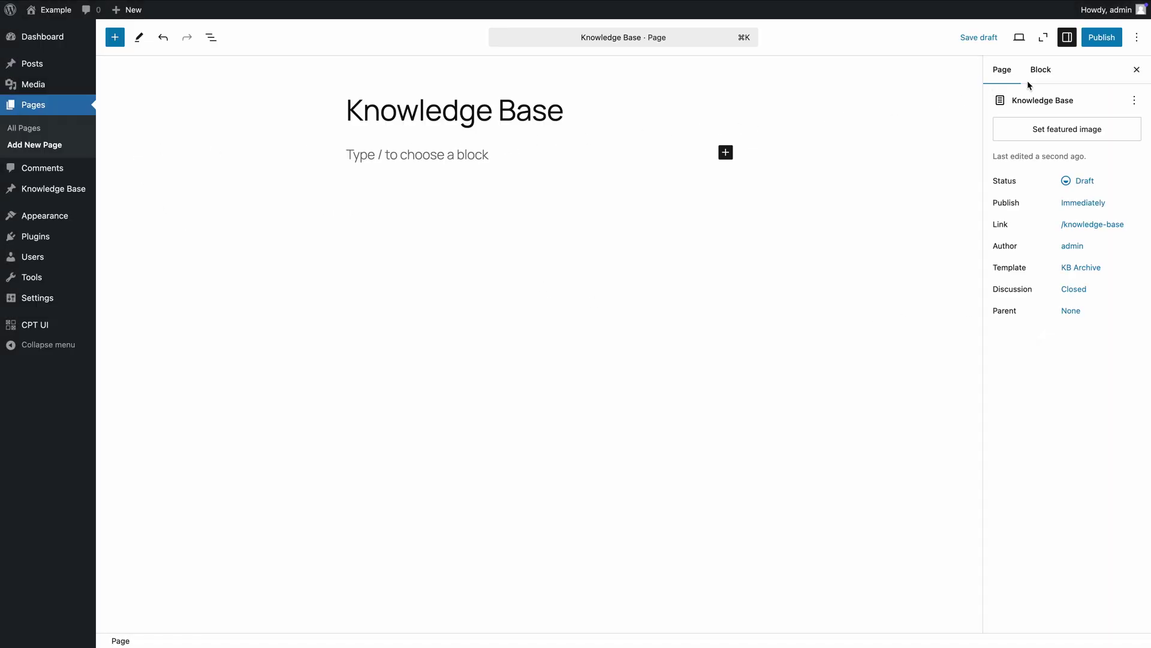
# Publish the Knowledge Base page and view it on the live site
pyautogui.click(1095, 41)
pyautogui.click(1095, 38)
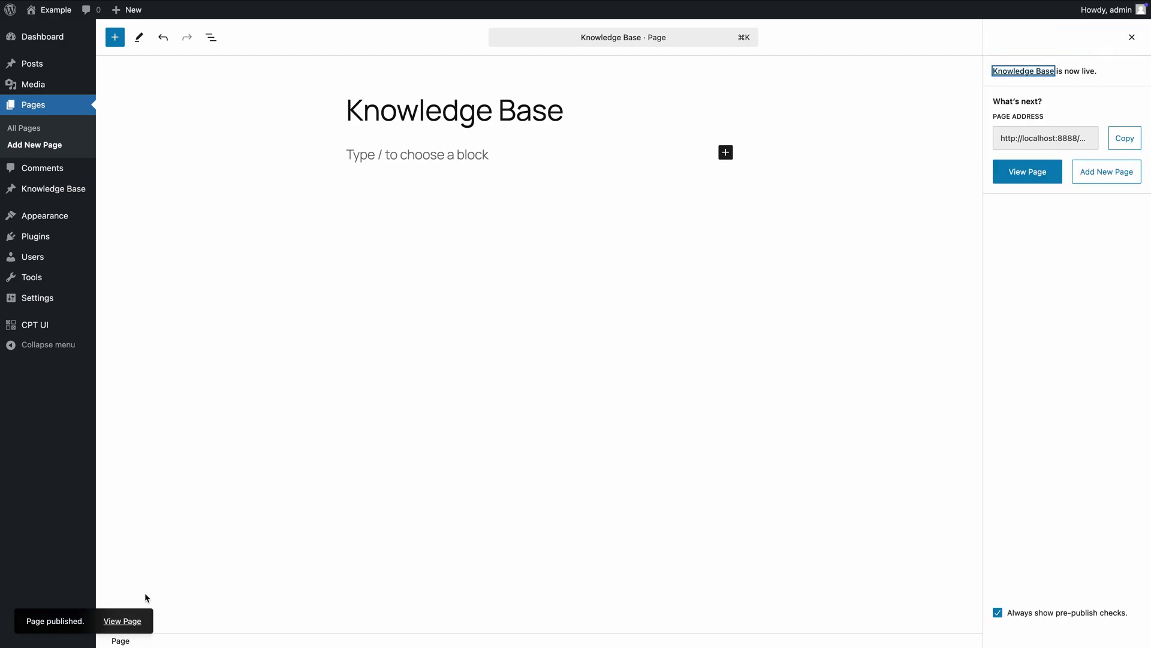
pyautogui.click(133, 621)
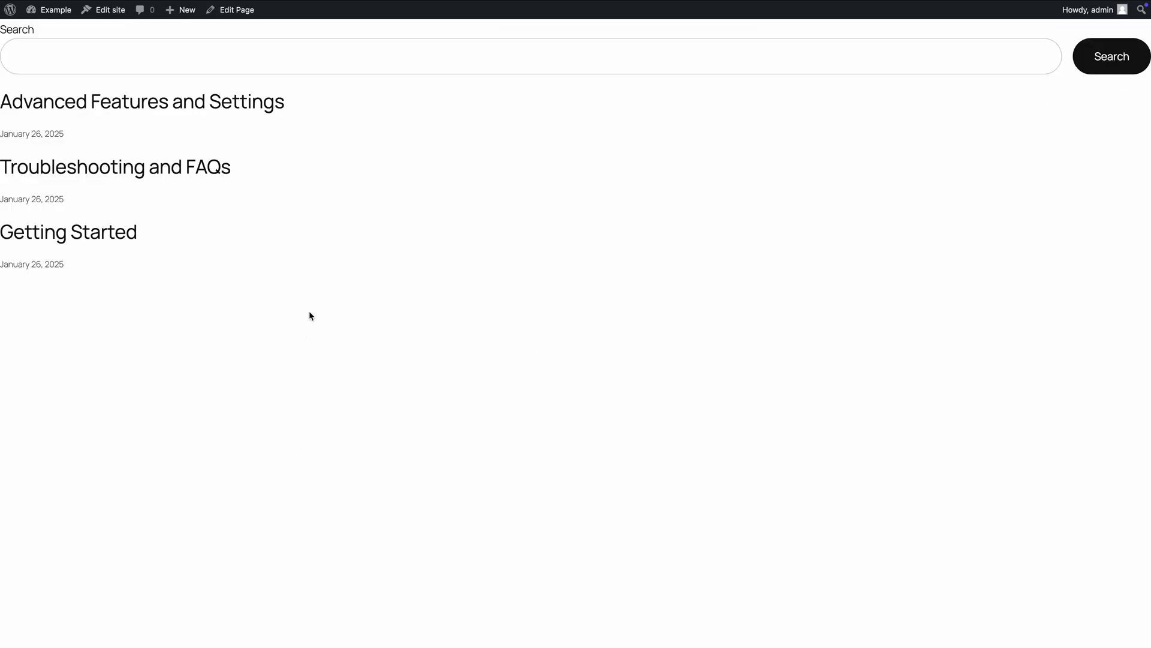
# Return to the dashboard, search the plugin directory for "import markdown", and install and activate Import Markdown – Versatile Markdown Importer
pyautogui.click(11, 11)
pyautogui.moveTo(45, 195)
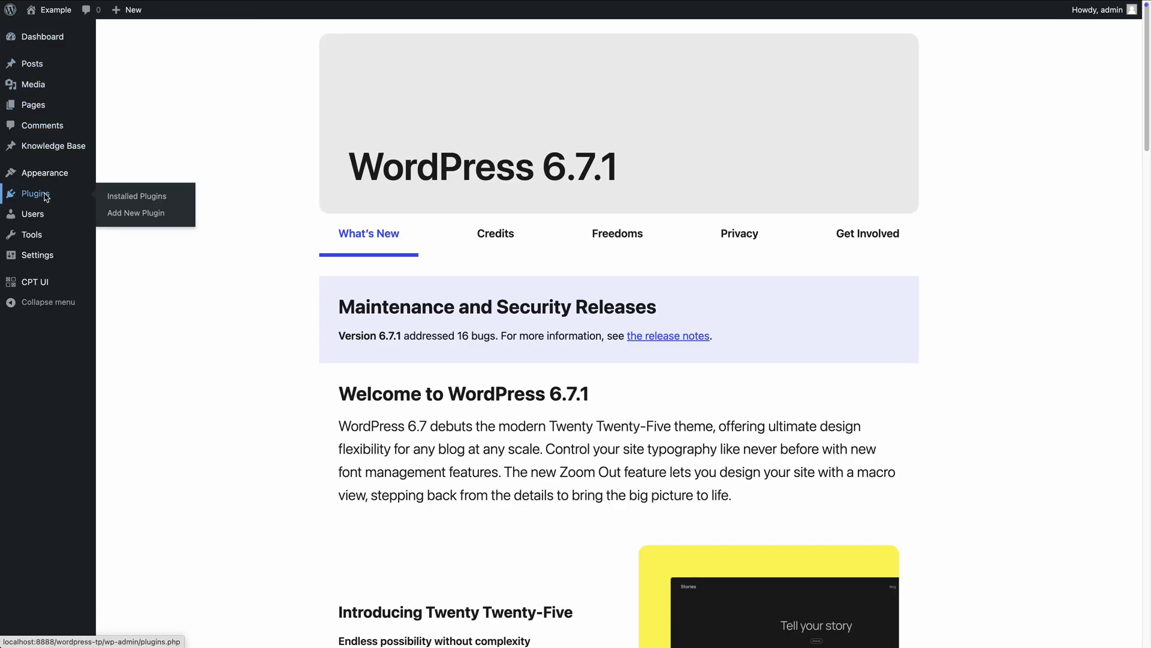
pyautogui.click(136, 214)
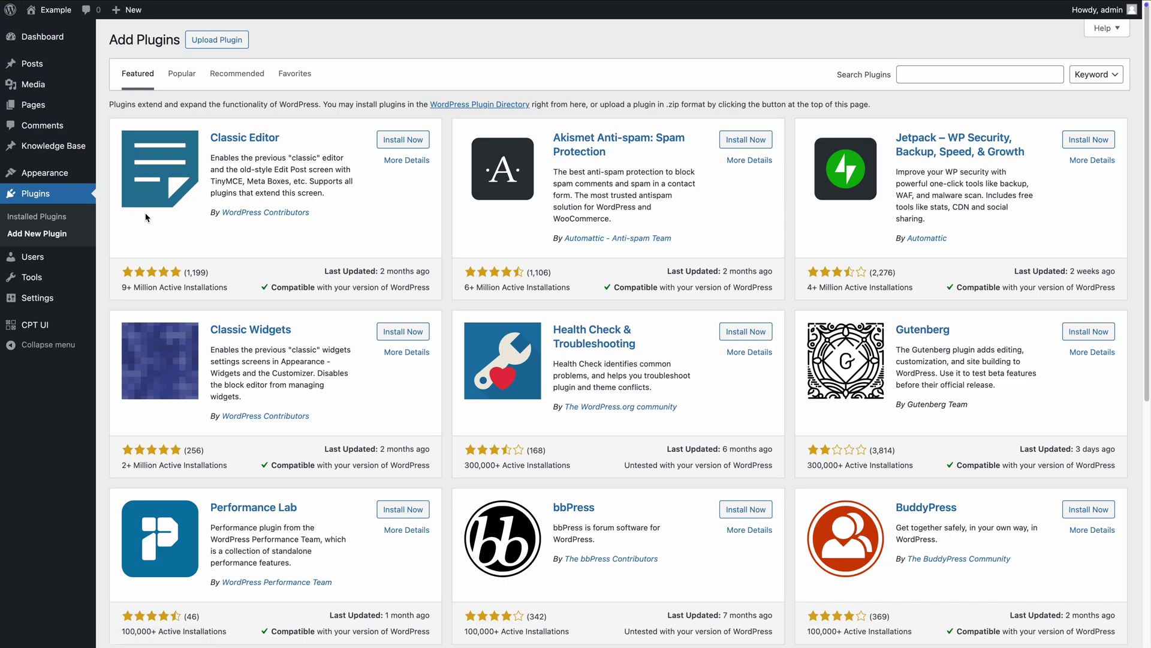
pyautogui.click(920, 78)
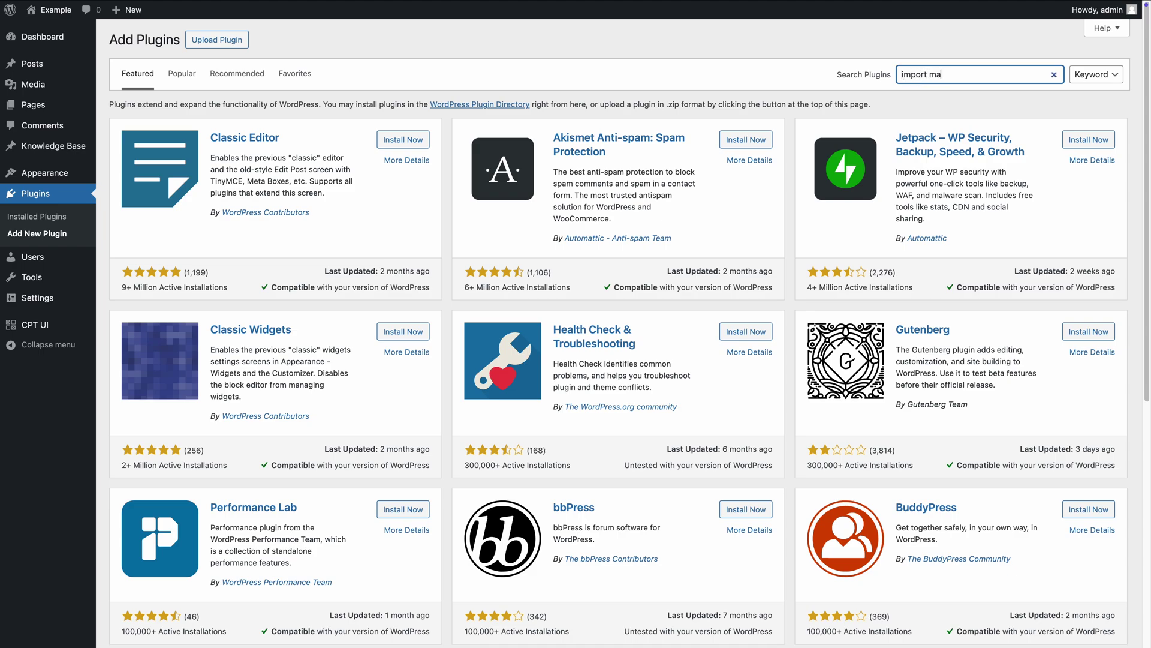
pyautogui.write('import markdown')
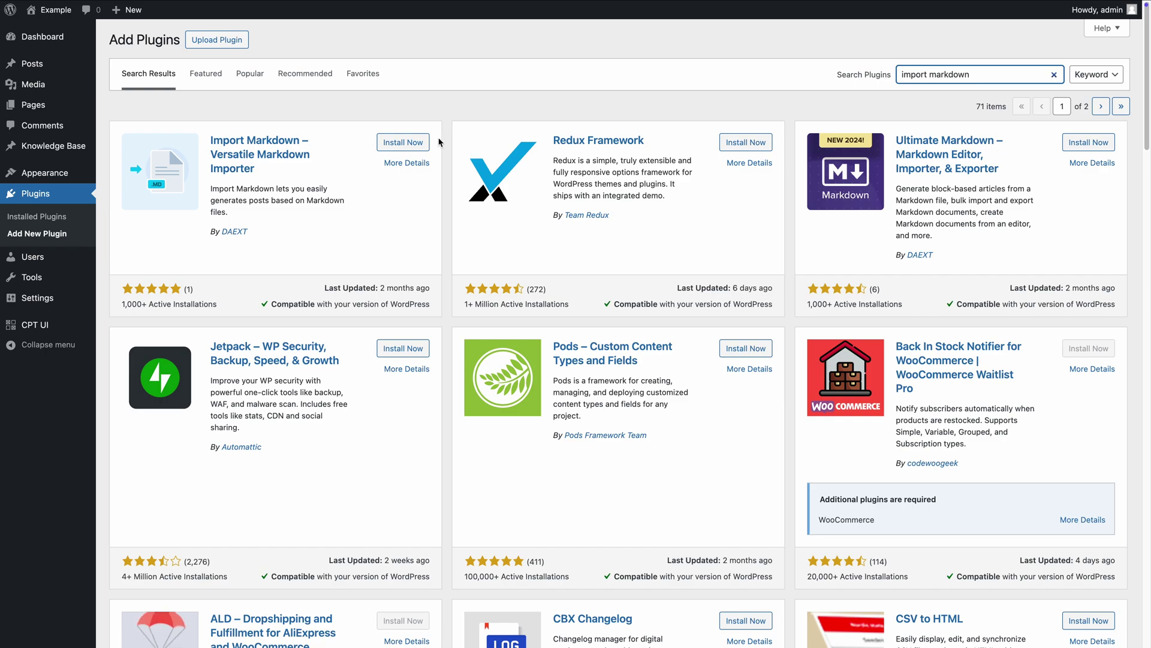
pyautogui.click(406, 145)
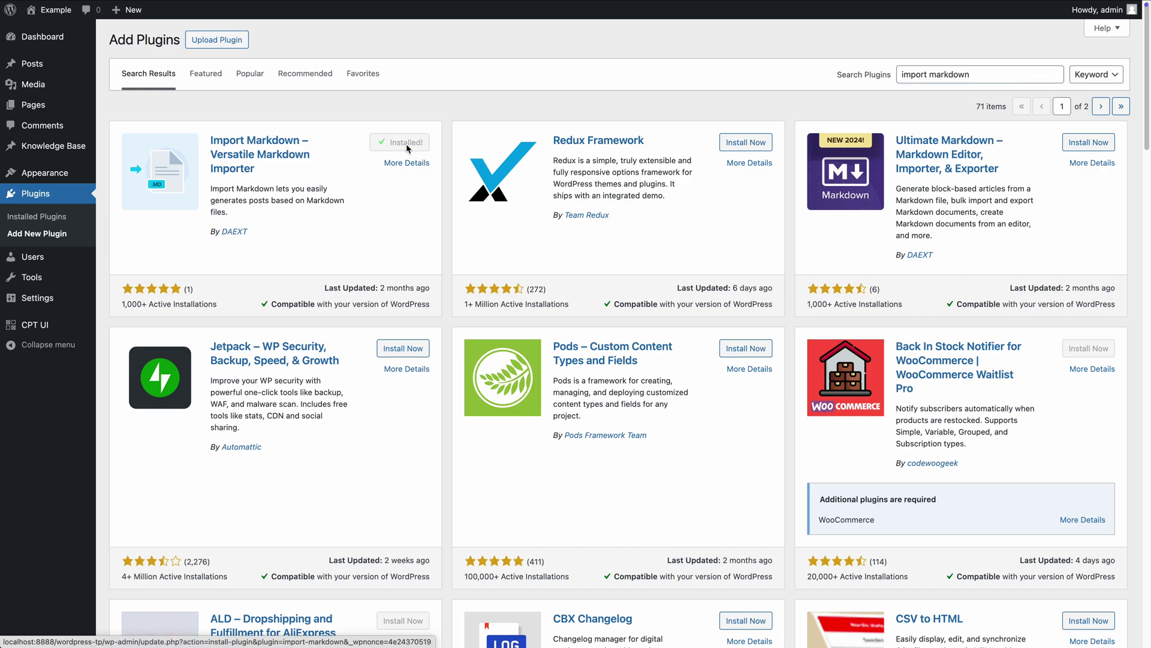
pyautogui.click(407, 145)
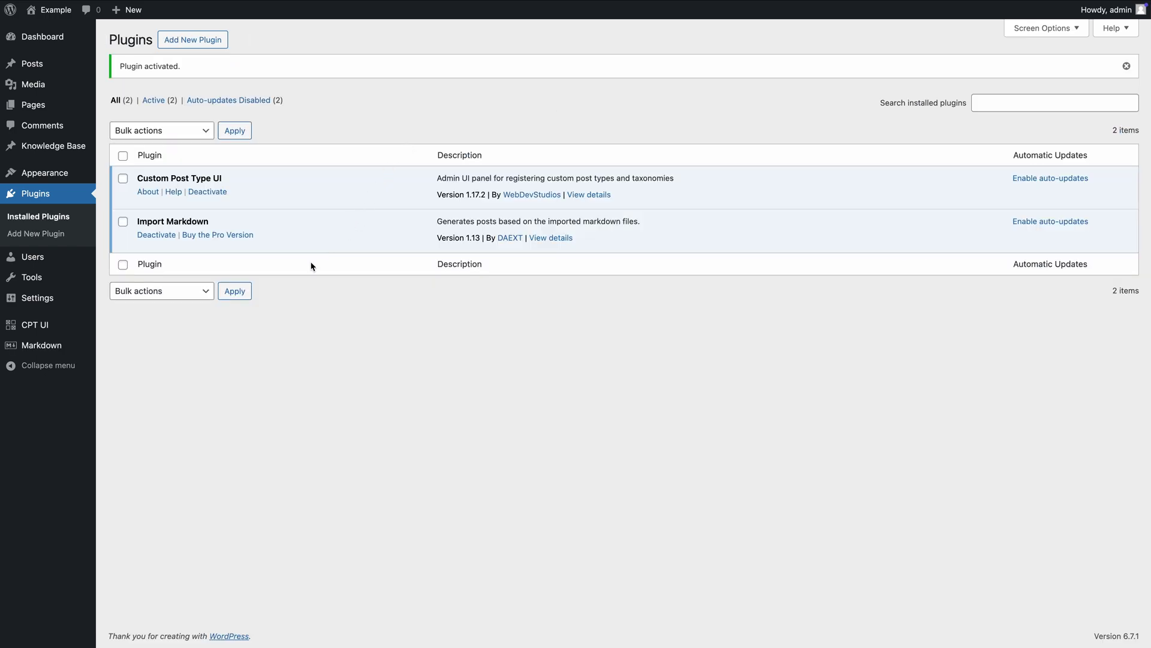
# Set the post type for imported Markdown files to kb in the Import Markdown plugin's advanced options and save the settings
pyautogui.moveTo(54, 346)
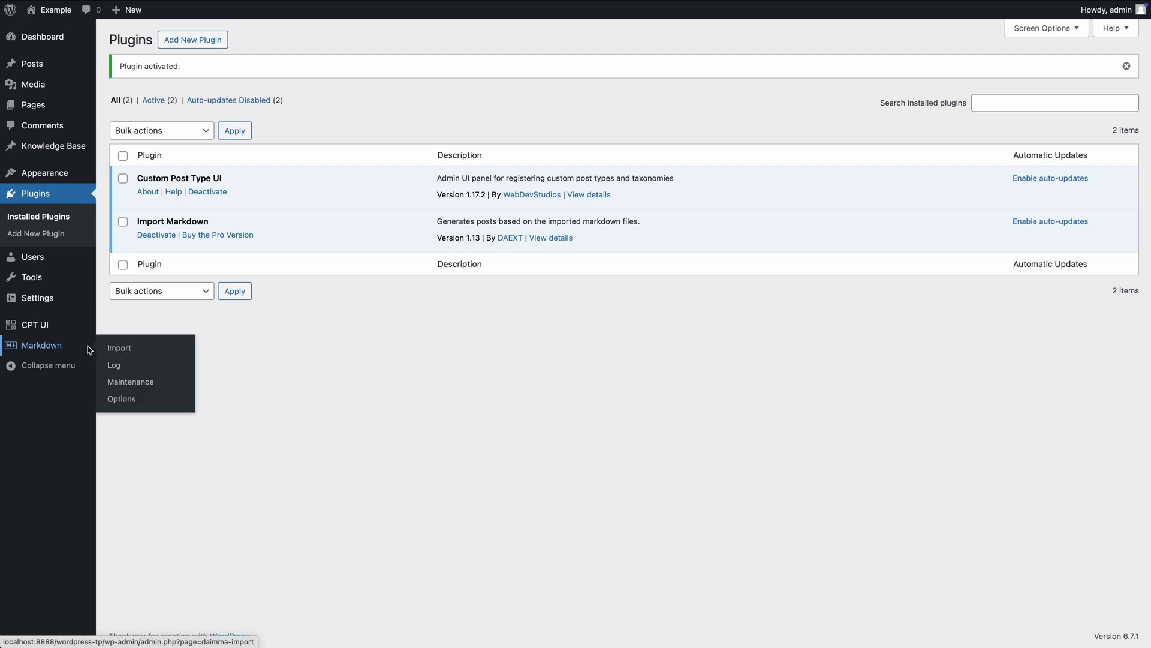
pyautogui.click(121, 399)
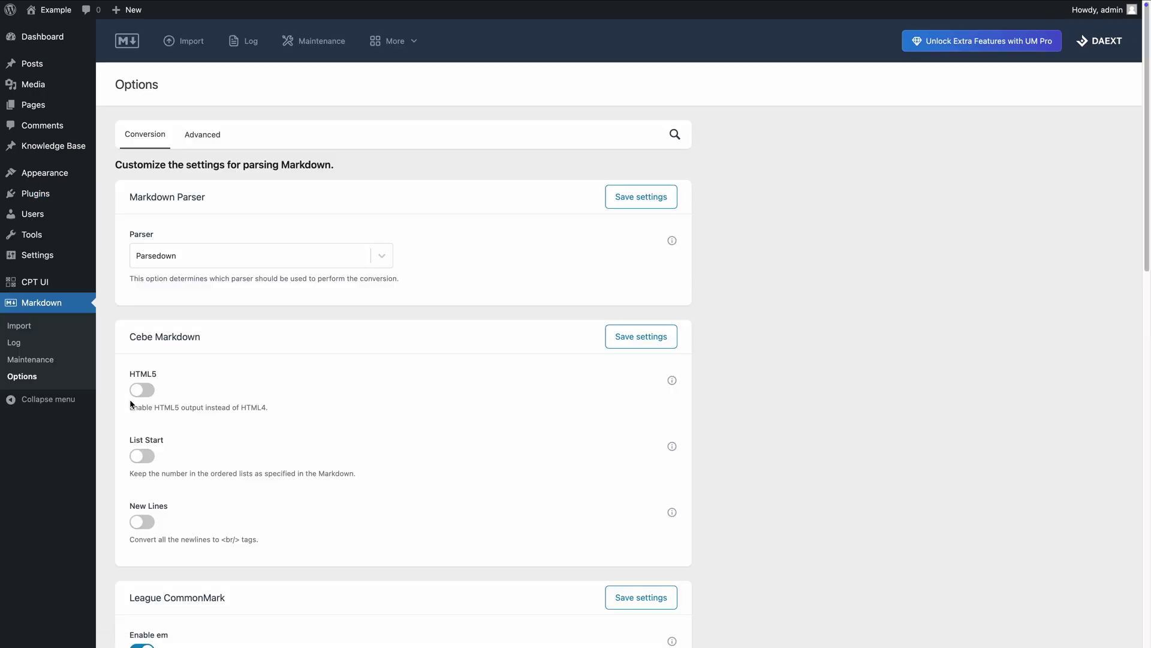
pyautogui.click(316, 259)
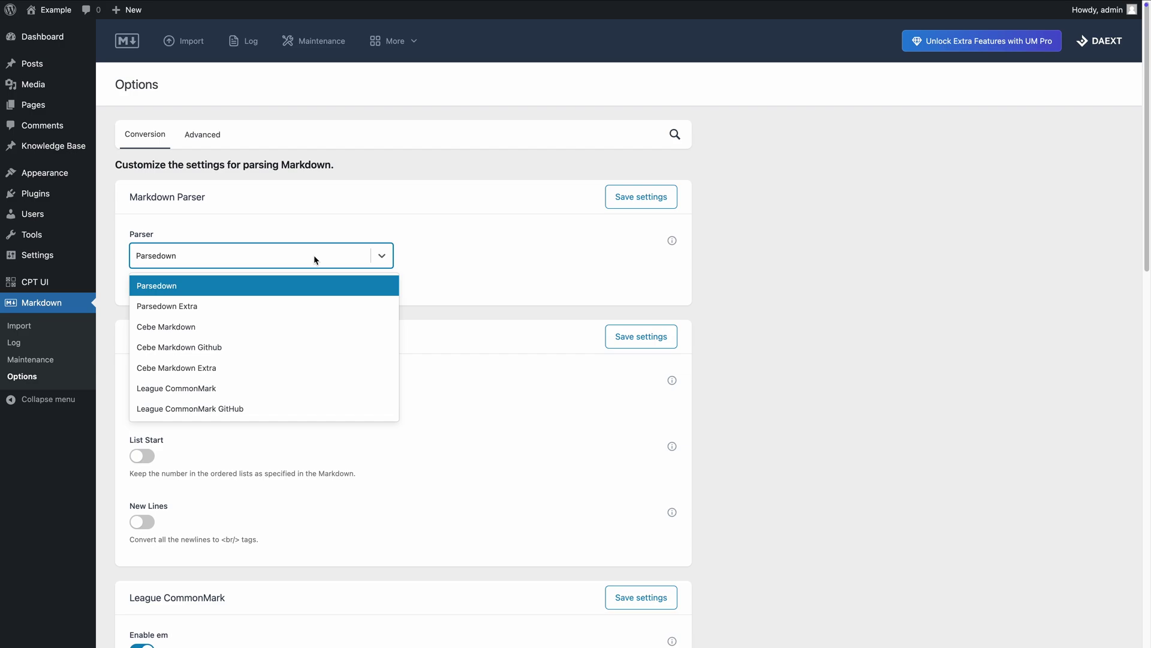
pyautogui.click(315, 258)
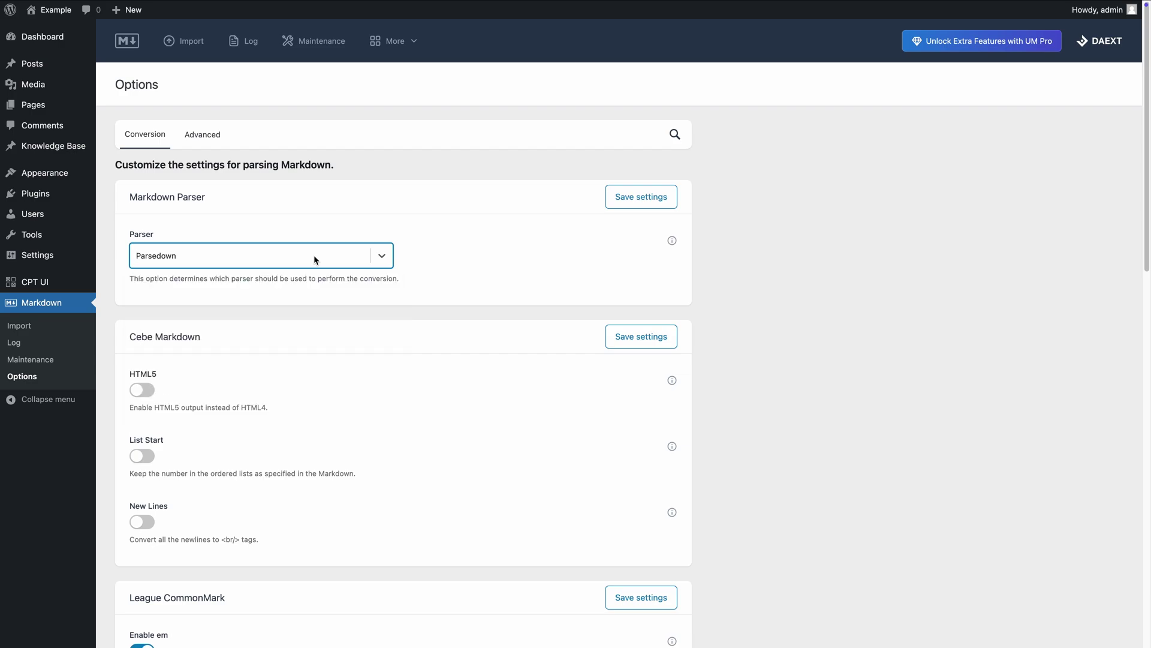
pyautogui.click(212, 142)
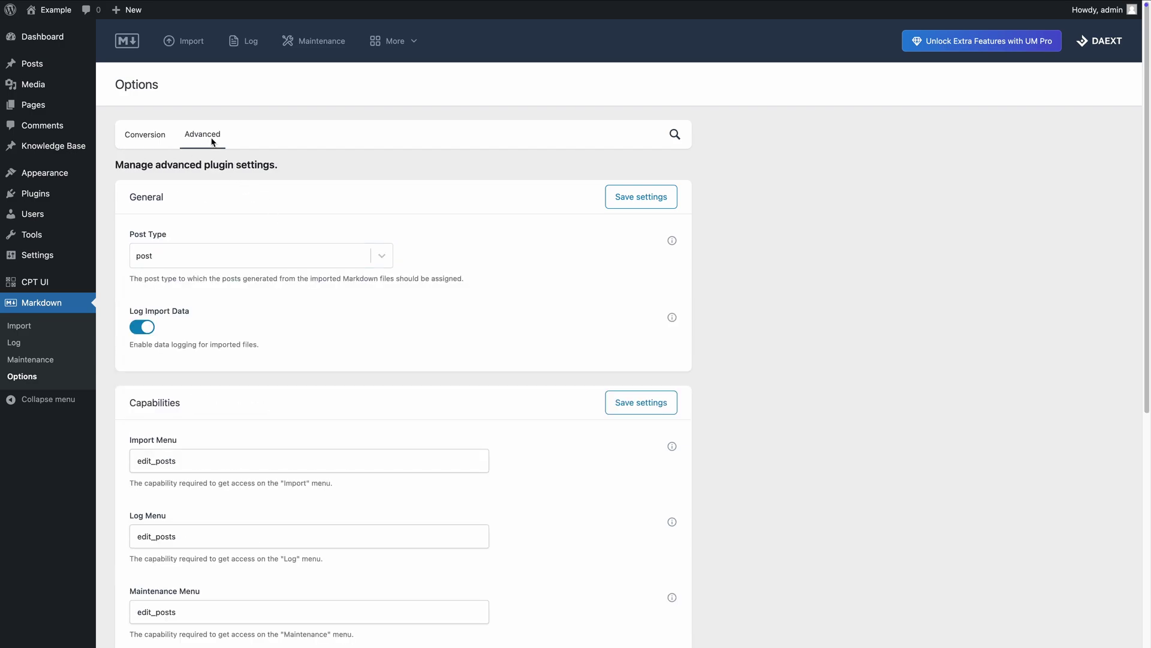
pyautogui.click(257, 258)
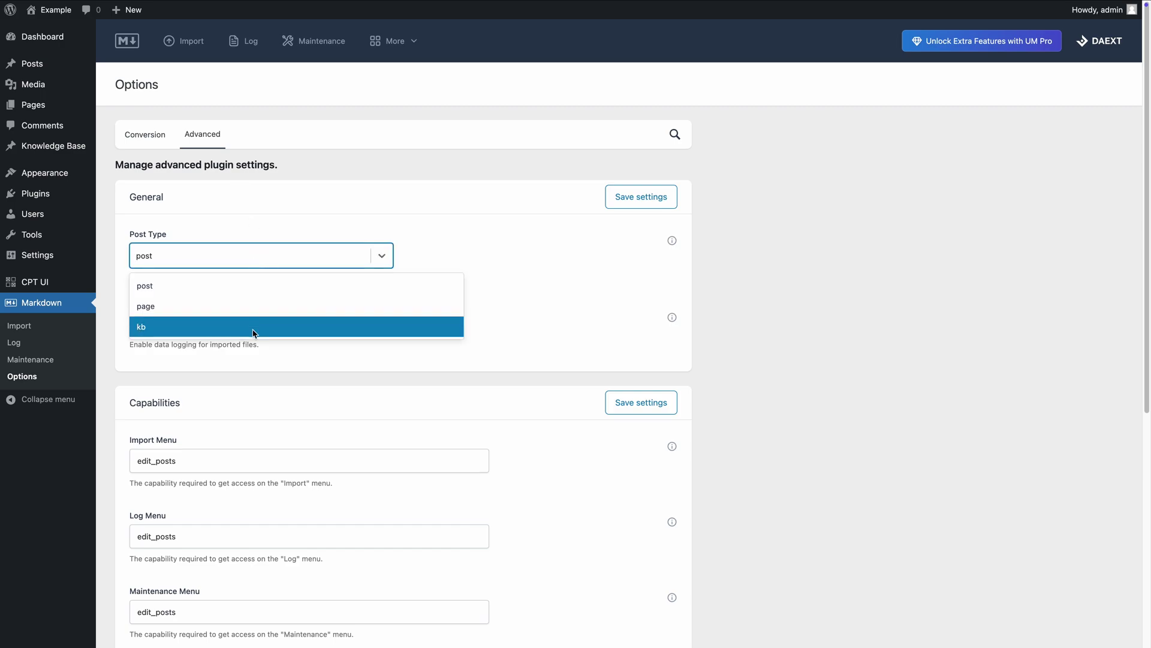
pyautogui.click(254, 327)
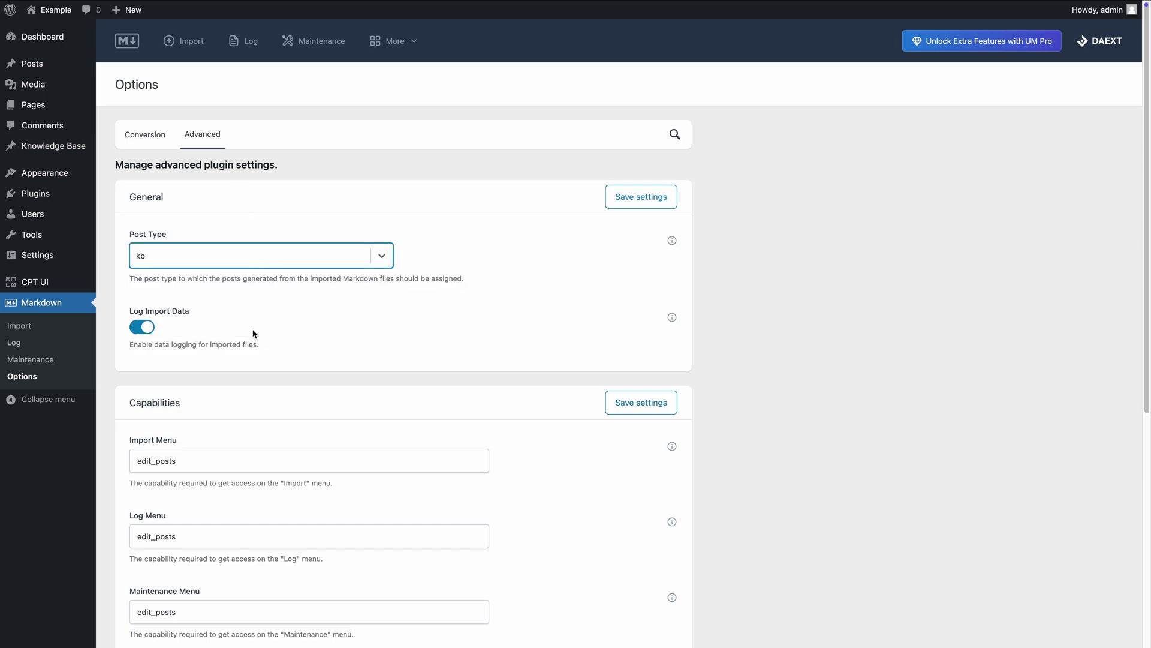
pyautogui.click(612, 199)
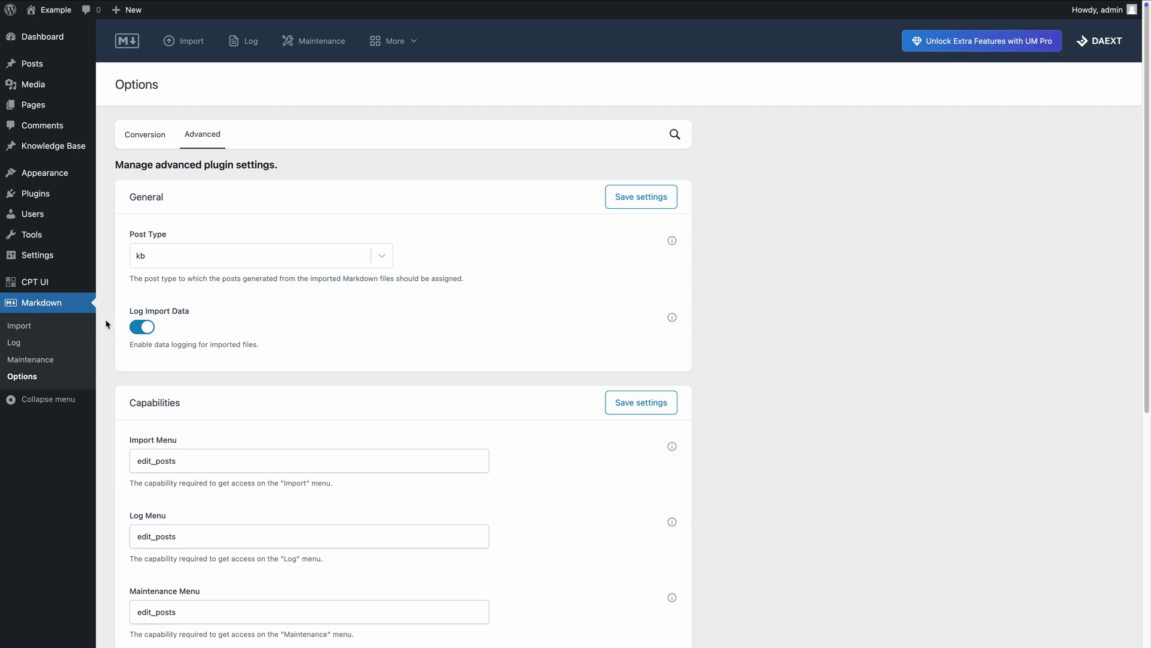
# Upload and import the file Understanding User Permissions and Roles.txt from the Desktop with the Markdown importer
pyautogui.click(44, 329)
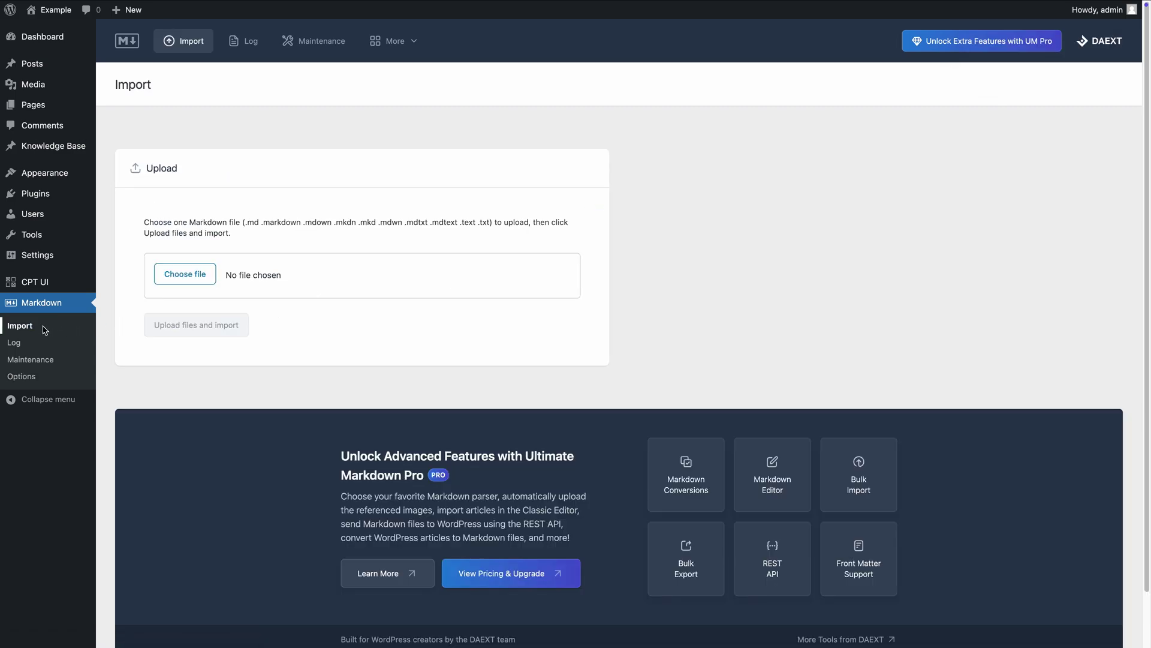
pyautogui.click(186, 274)
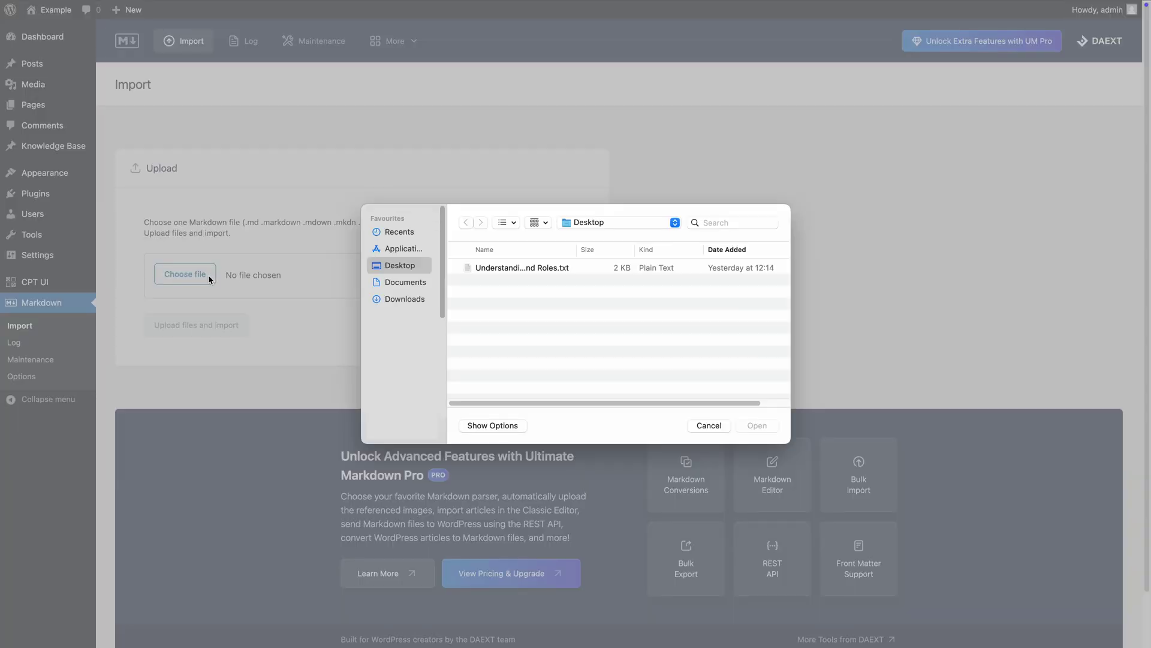
pyautogui.doubleClick(470, 272)
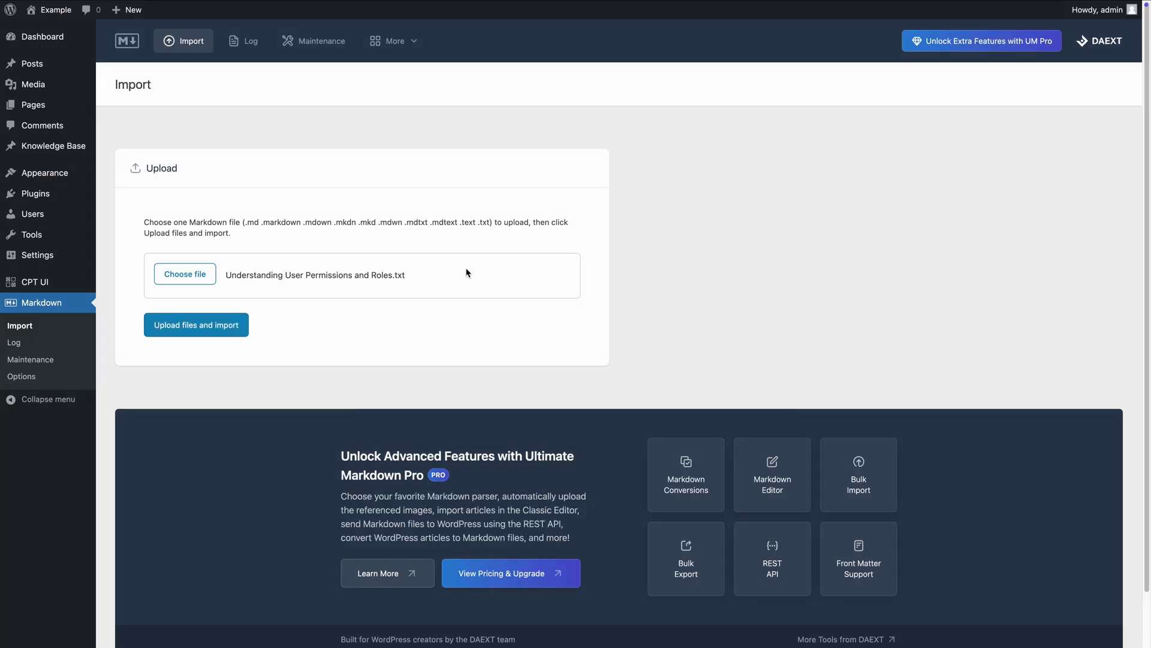
pyautogui.click(227, 326)
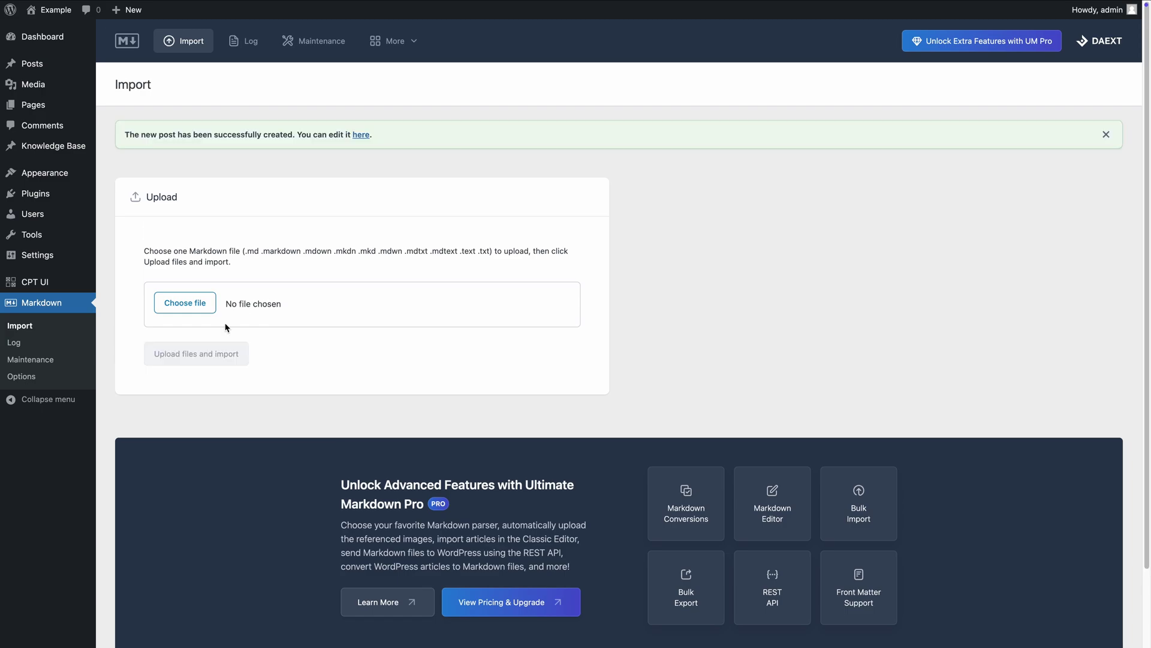
# Open the imported Understanding User Permissions and Roles article for editing and publish it
pyautogui.click(362, 137)
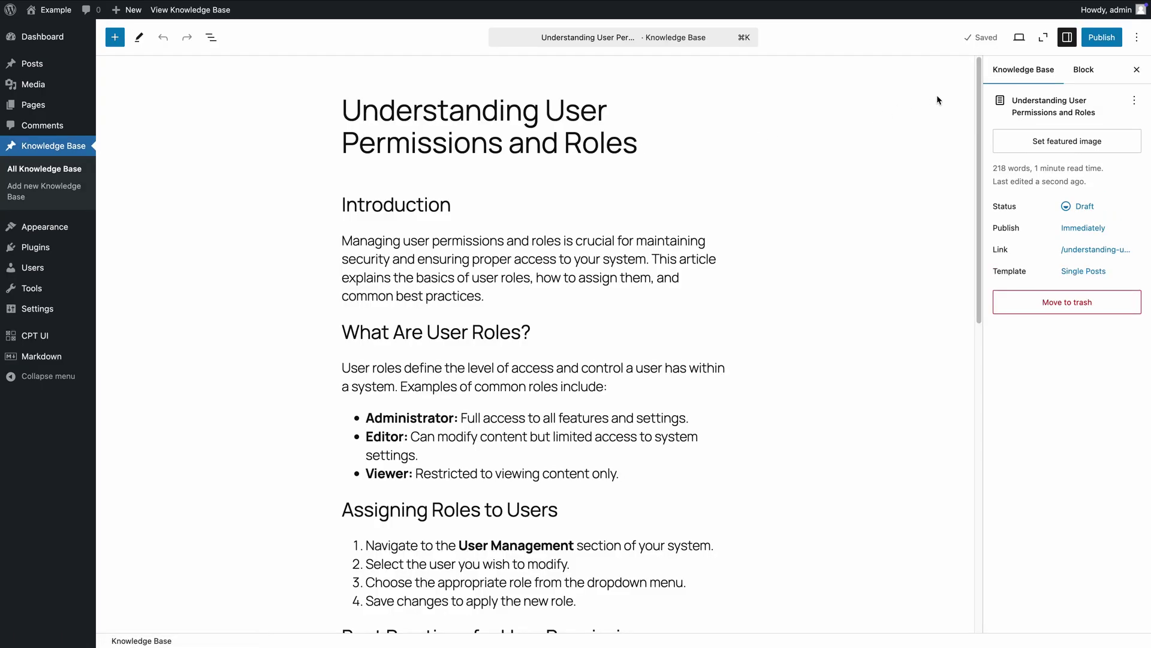
pyautogui.click(1094, 42)
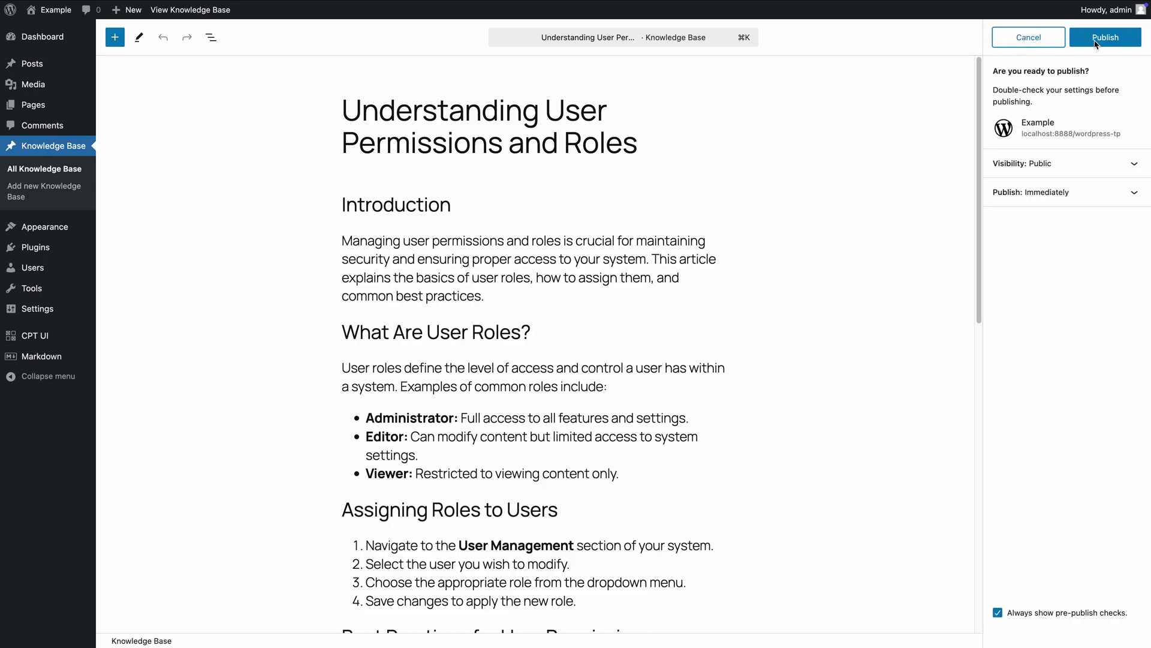
pyautogui.click(1095, 40)
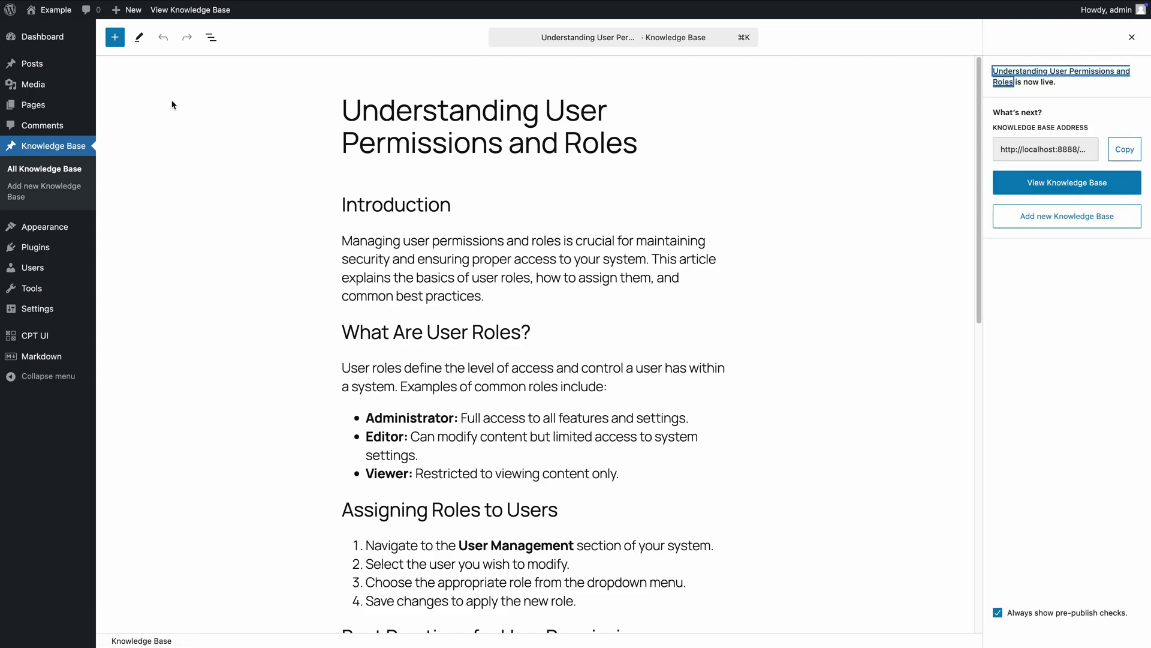
# View the published Knowledge Base page from the list of all pages to check its article listing
pyautogui.moveTo(67, 109)
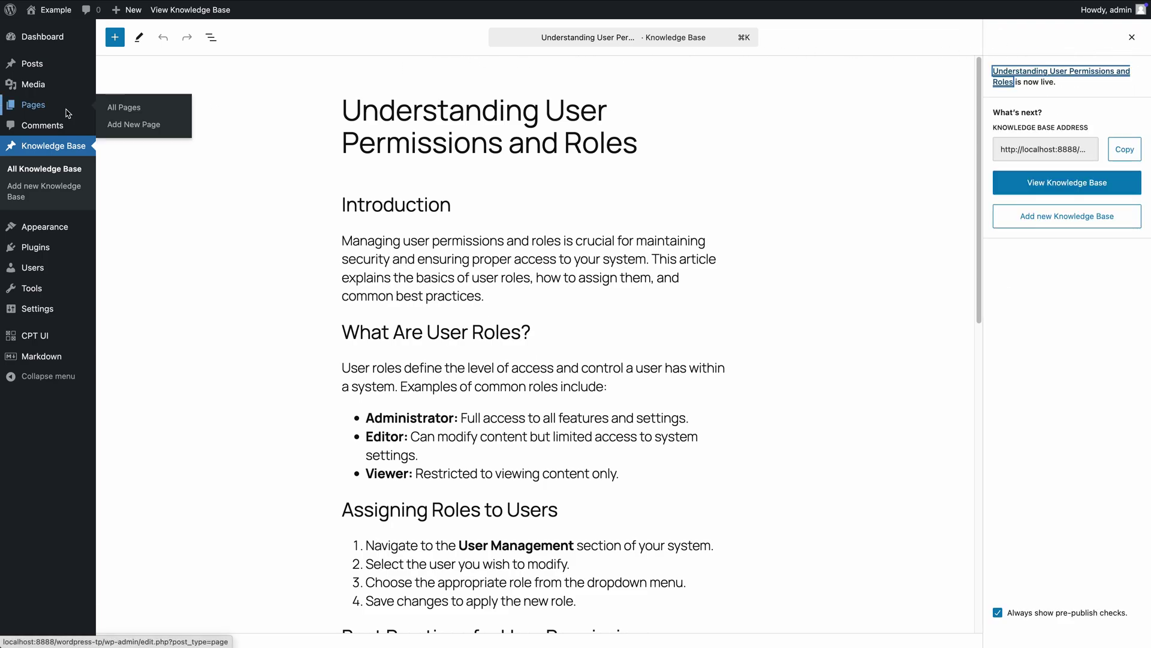
pyautogui.click(111, 109)
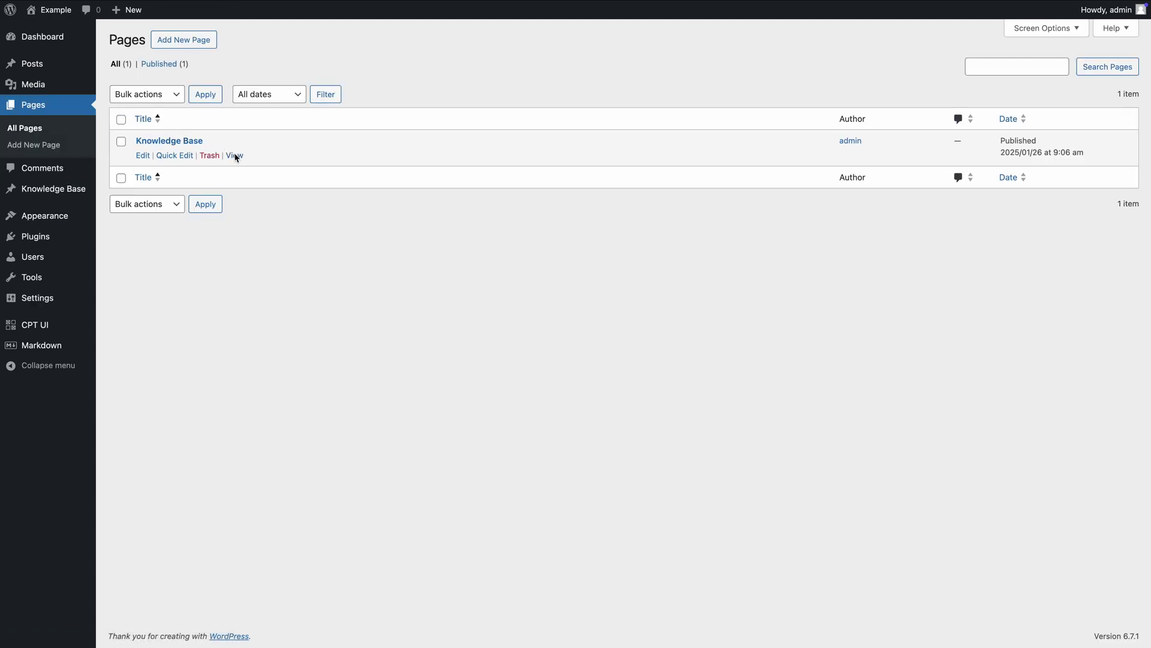
pyautogui.click(235, 156)
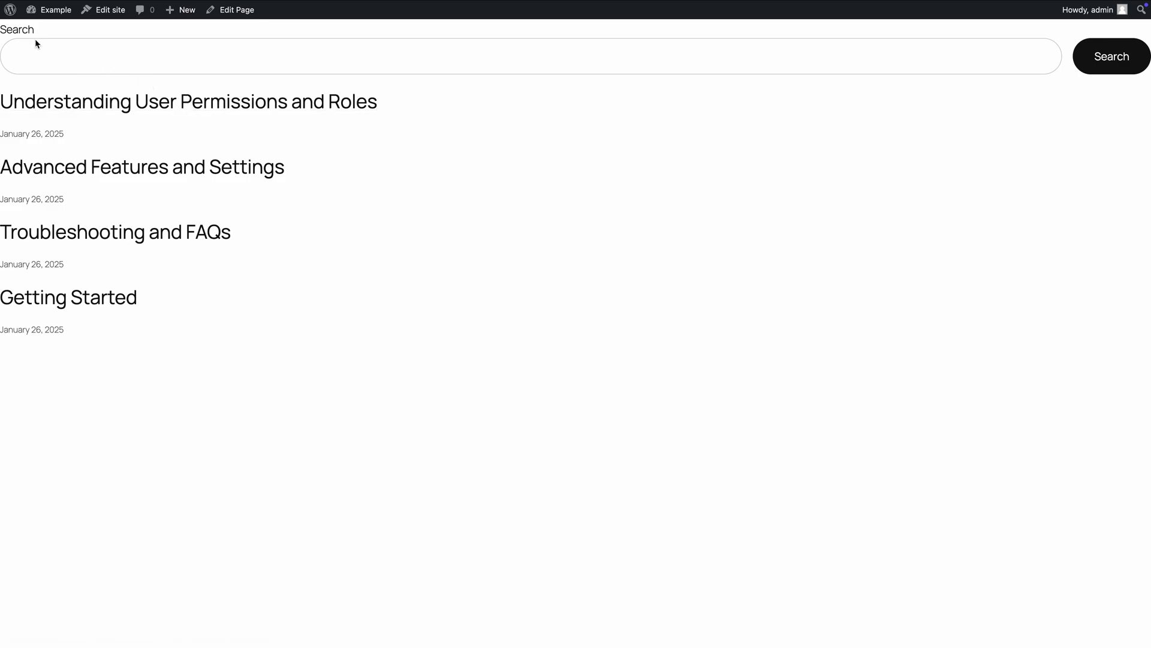
# Return to the dashboard, search the plugin directory for "easy table of contents", and install and activate Easy Table of Contents
pyautogui.click(10, 10)
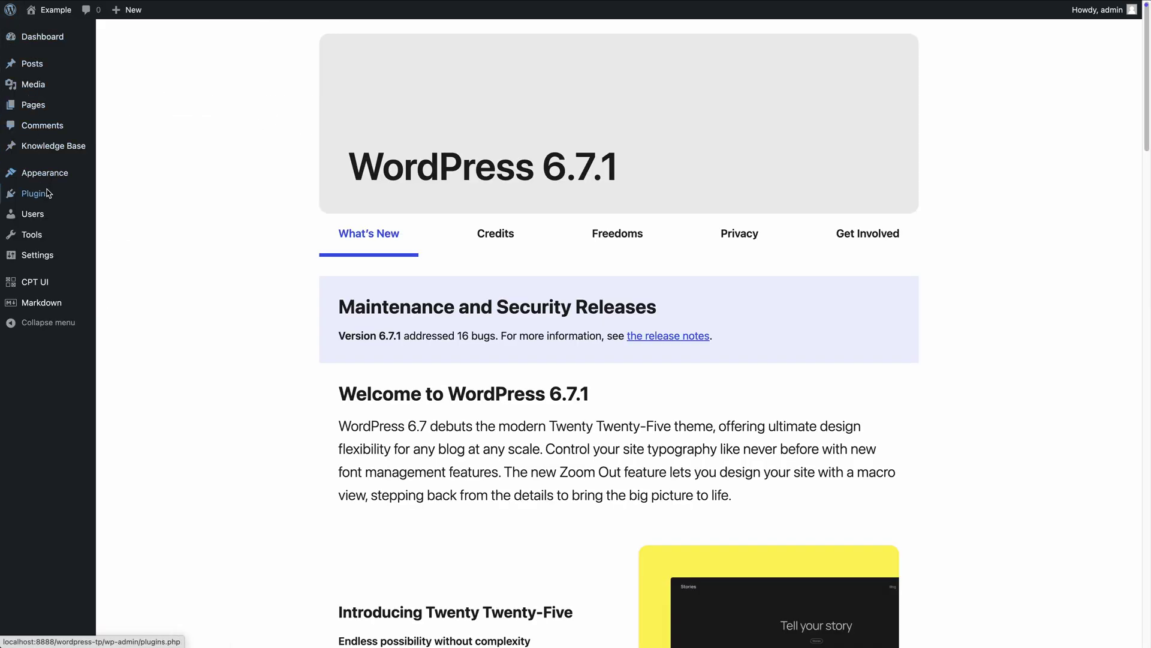
pyautogui.moveTo(36, 193)
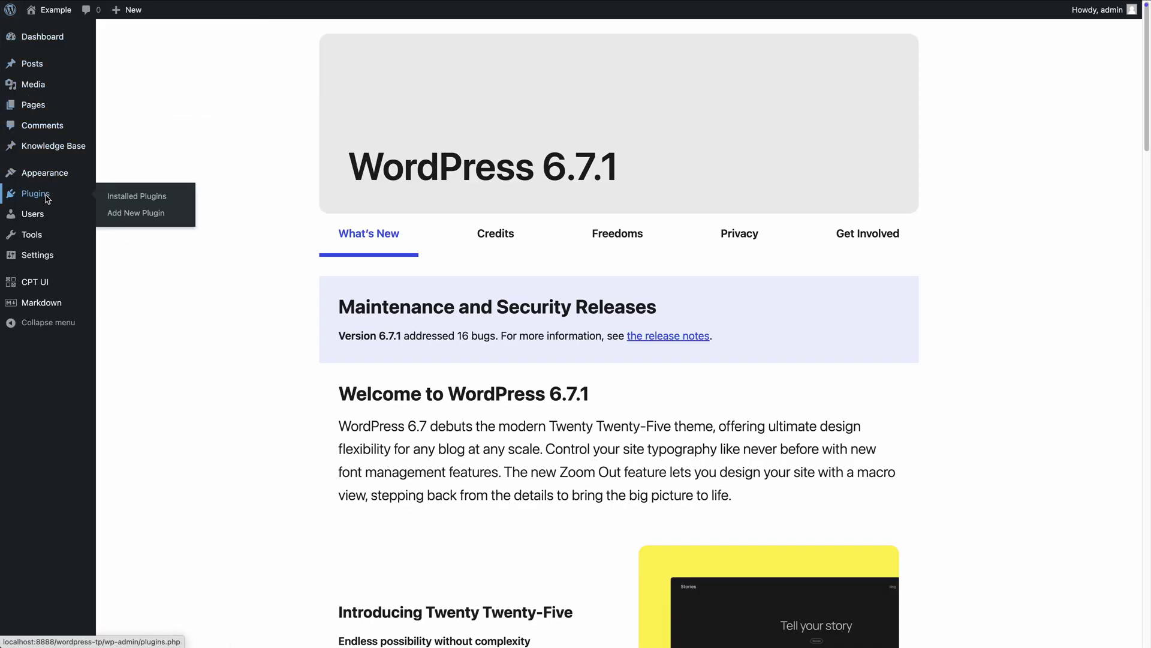
pyautogui.click(147, 213)
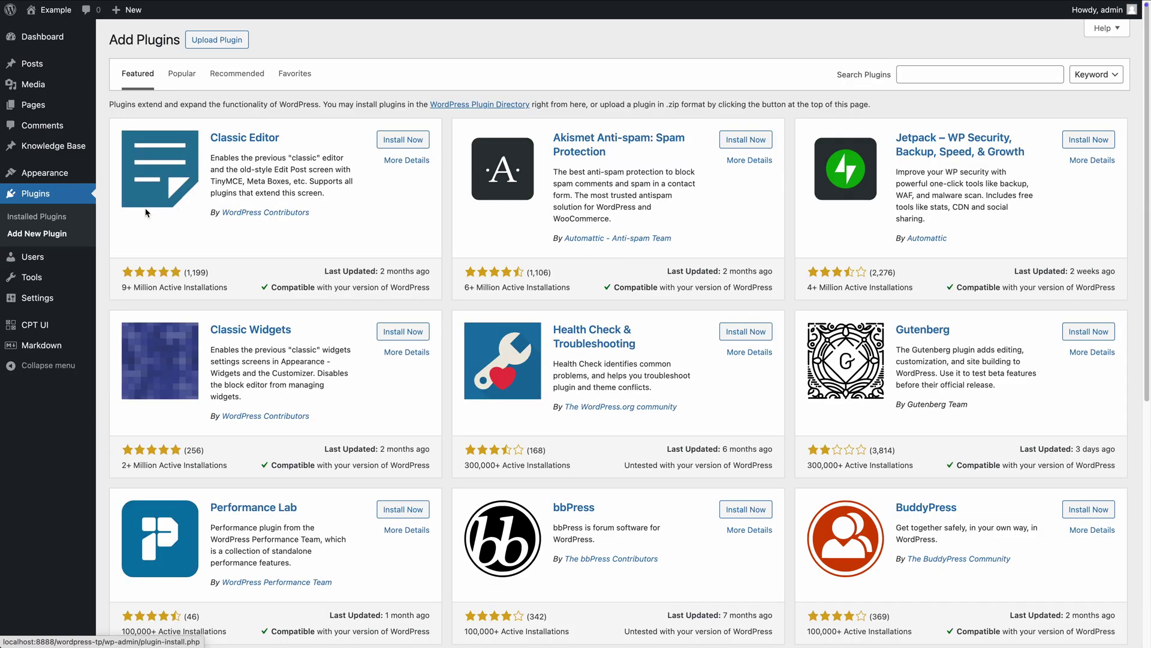
pyautogui.click(926, 80)
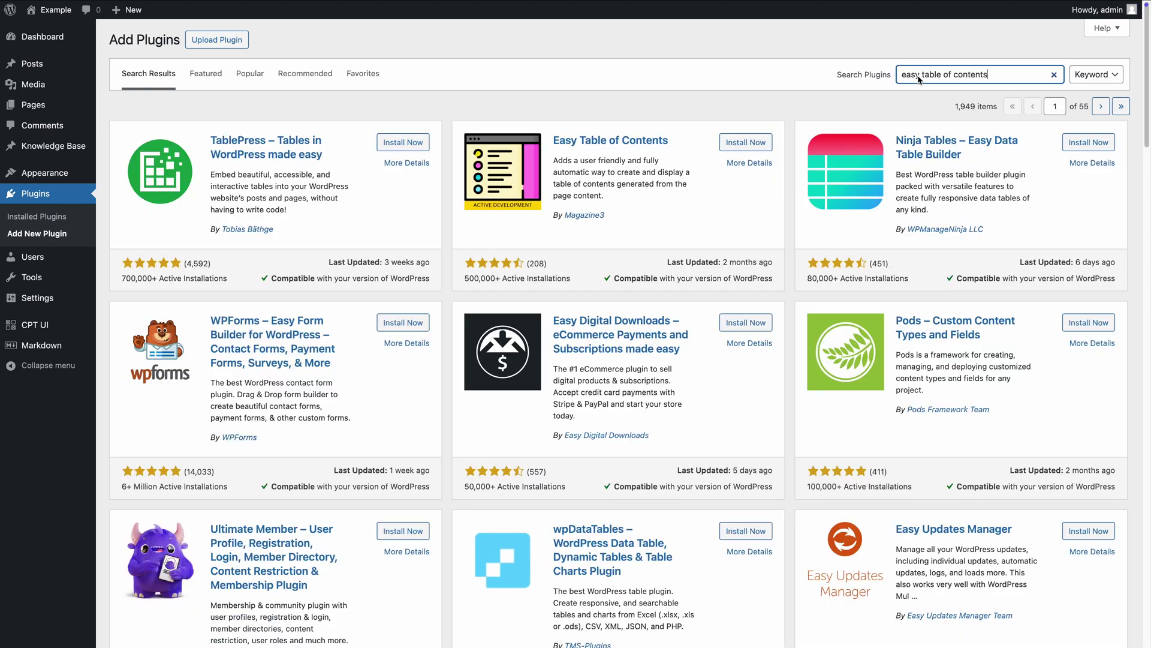
pyautogui.click(744, 144)
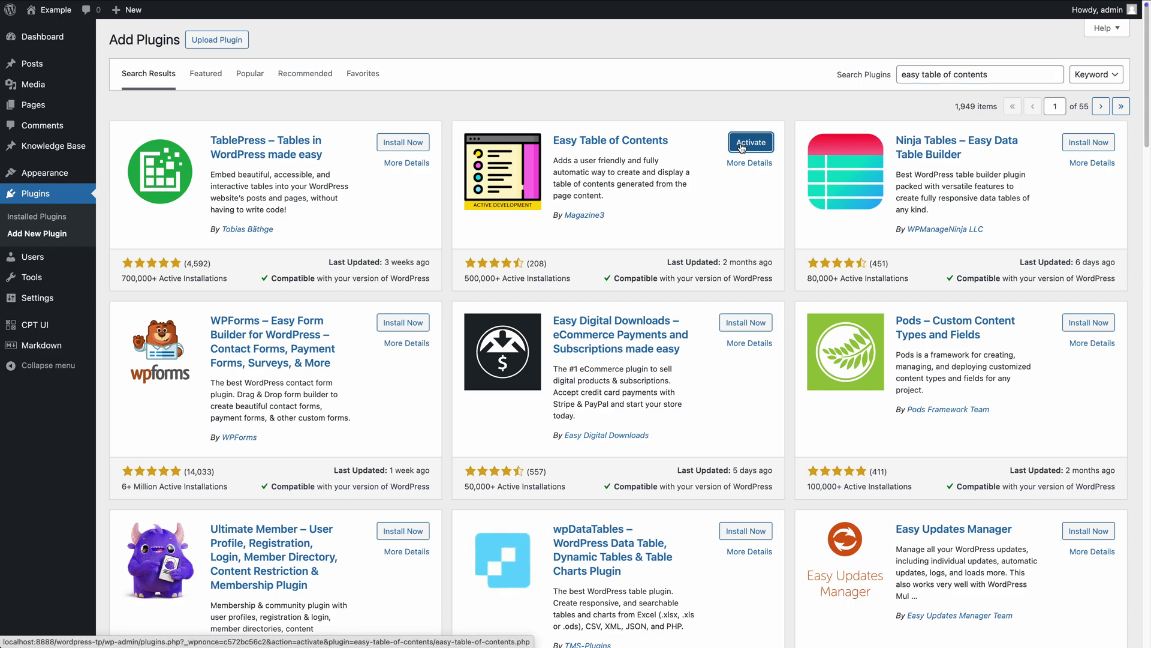
pyautogui.click(742, 146)
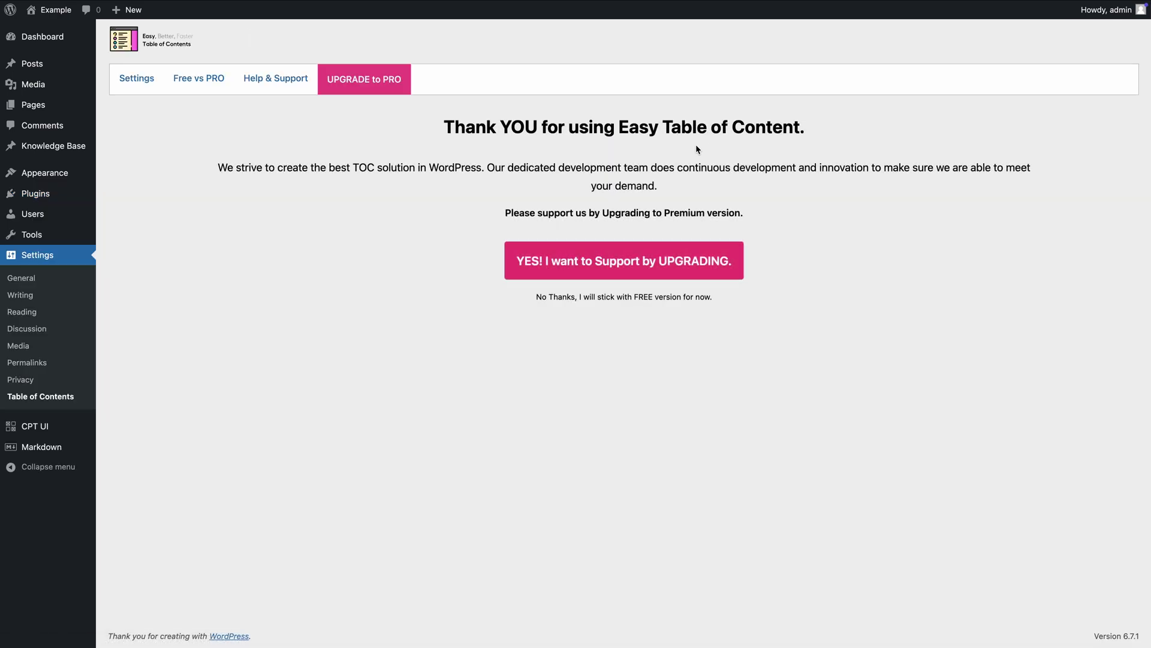
# Open the Easy Table of Contents settings, enable support for the Knowledge Base post type, and review the remaining general options
pyautogui.click(141, 84)
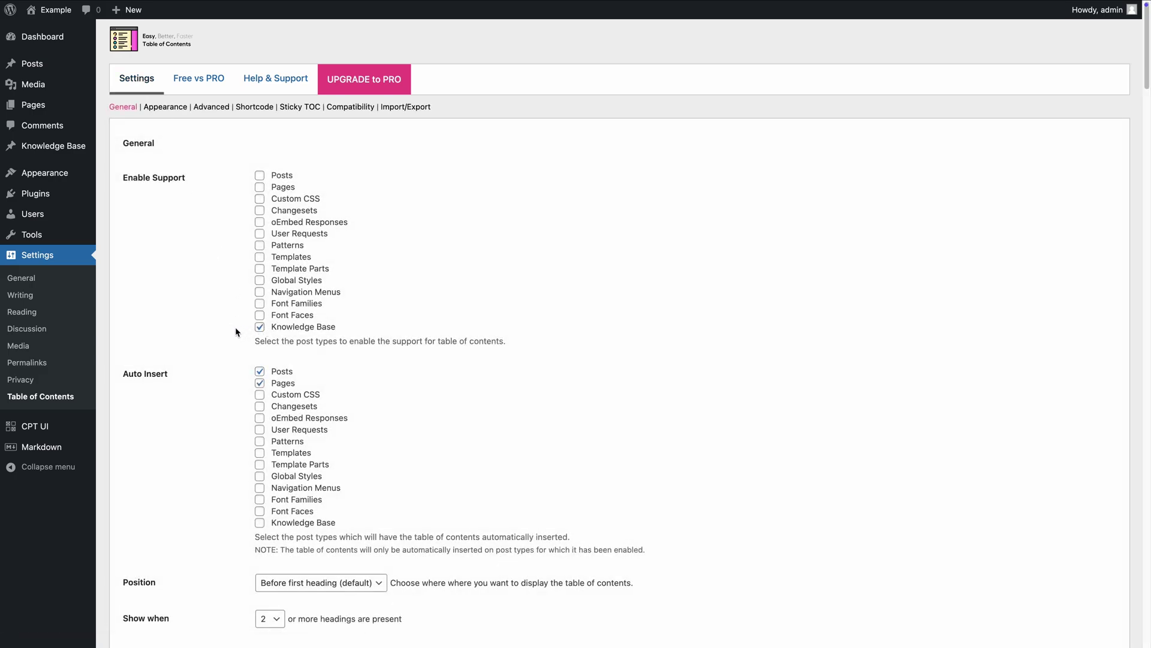
pyautogui.scroll(-10, 236, 332)
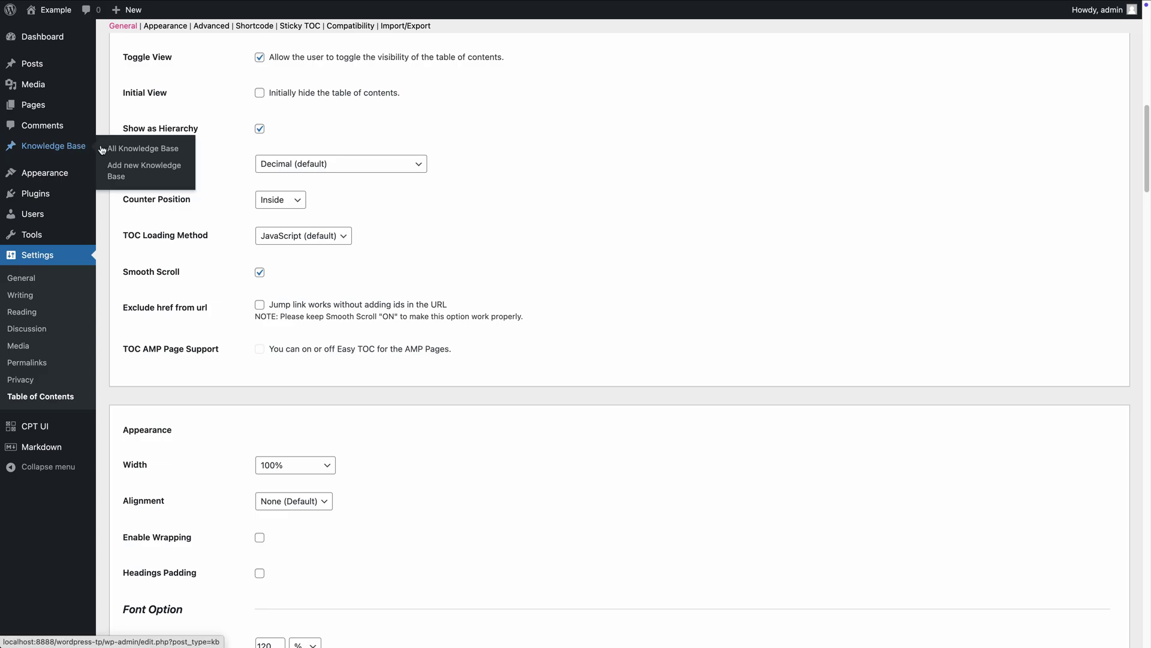
# Open the Understanding User Permissions and Roles article for editing, enable Insert table of contents, and save it
pyautogui.click(126, 148)
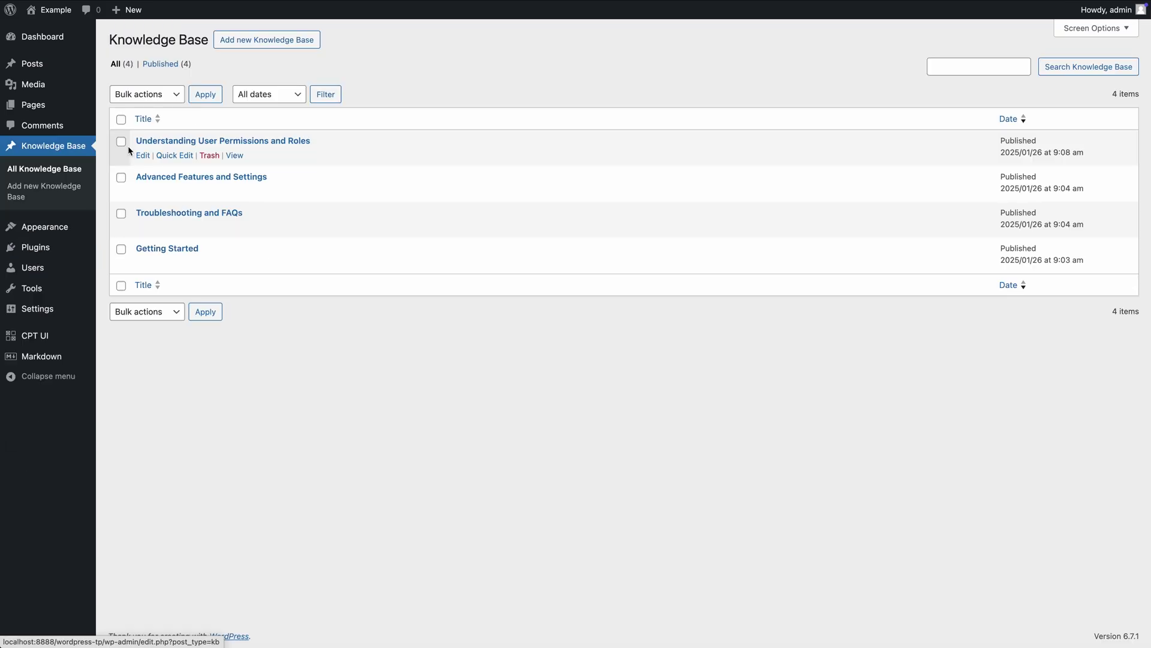
pyautogui.click(171, 142)
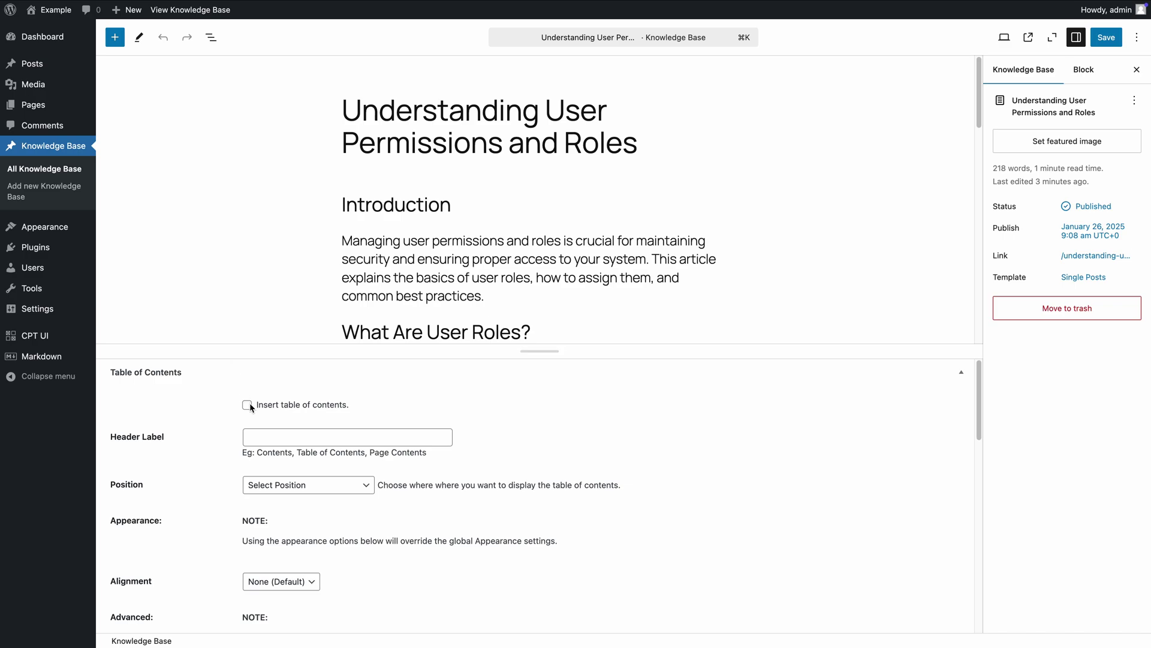
pyautogui.click(1106, 38)
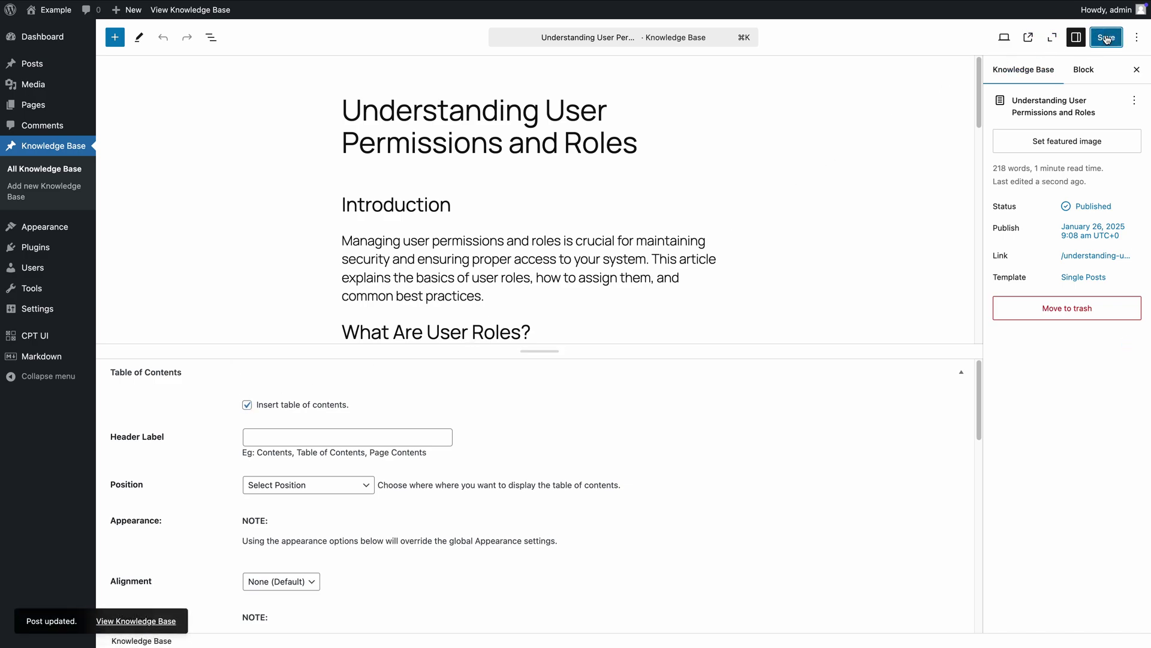
# View the updated article and test its table of contents links for Assigning Roles to Users and What Are User Roles?
pyautogui.click(135, 621)
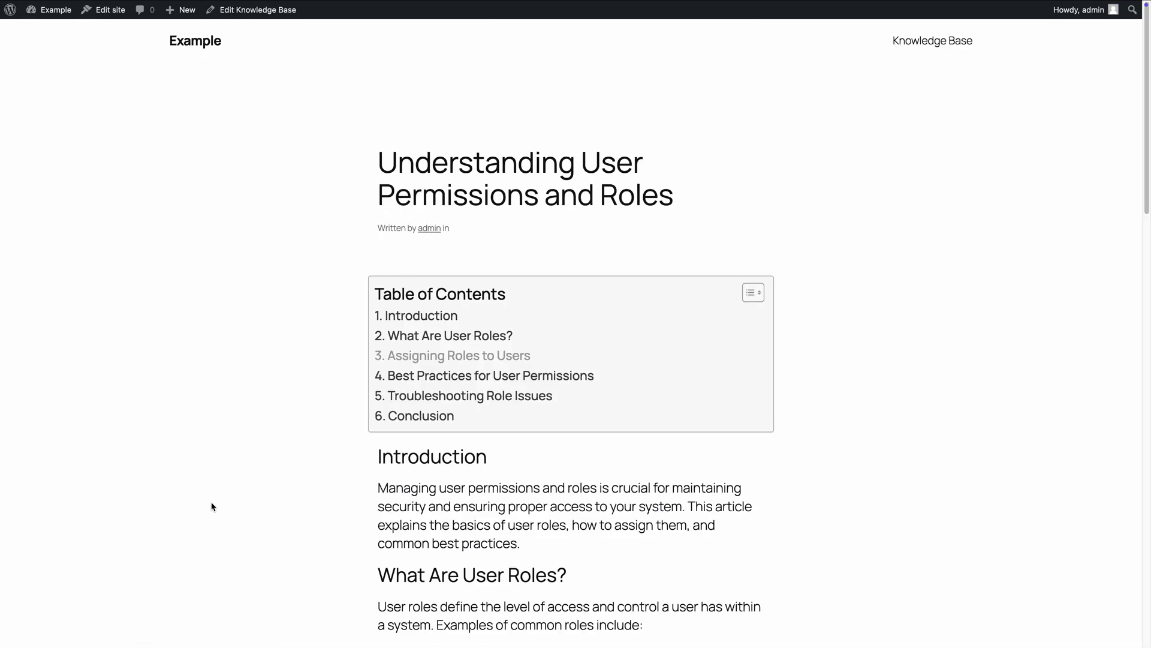
pyautogui.scroll(-2, 326, 364)
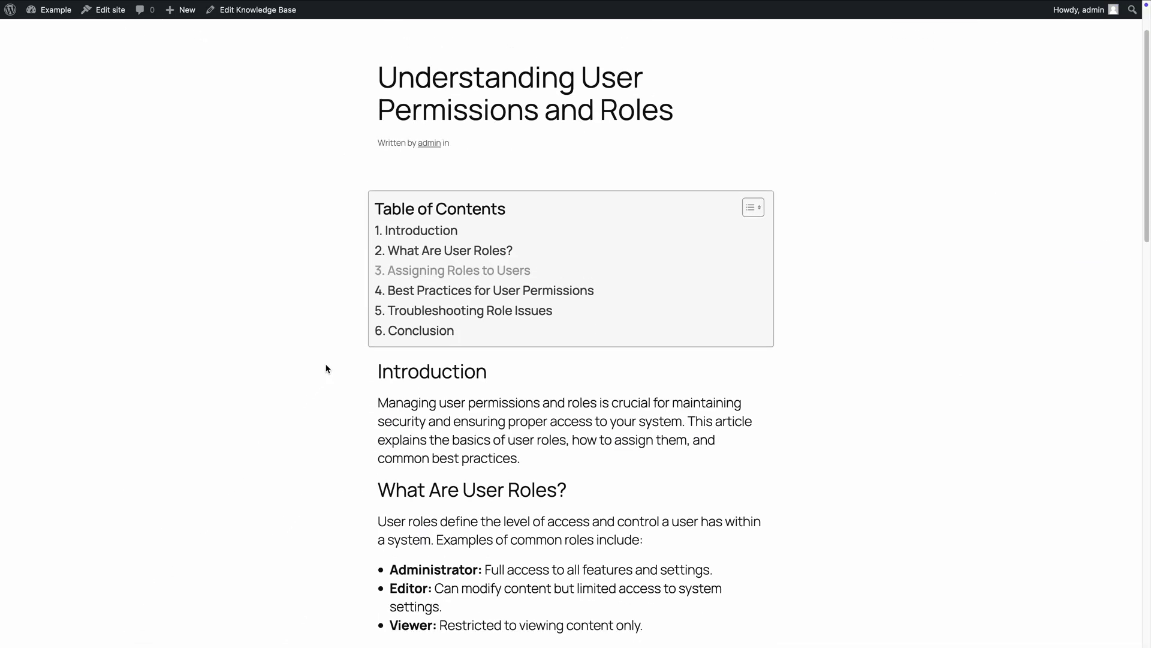
pyautogui.click(429, 271)
pyautogui.scroll(10, 430, 276)
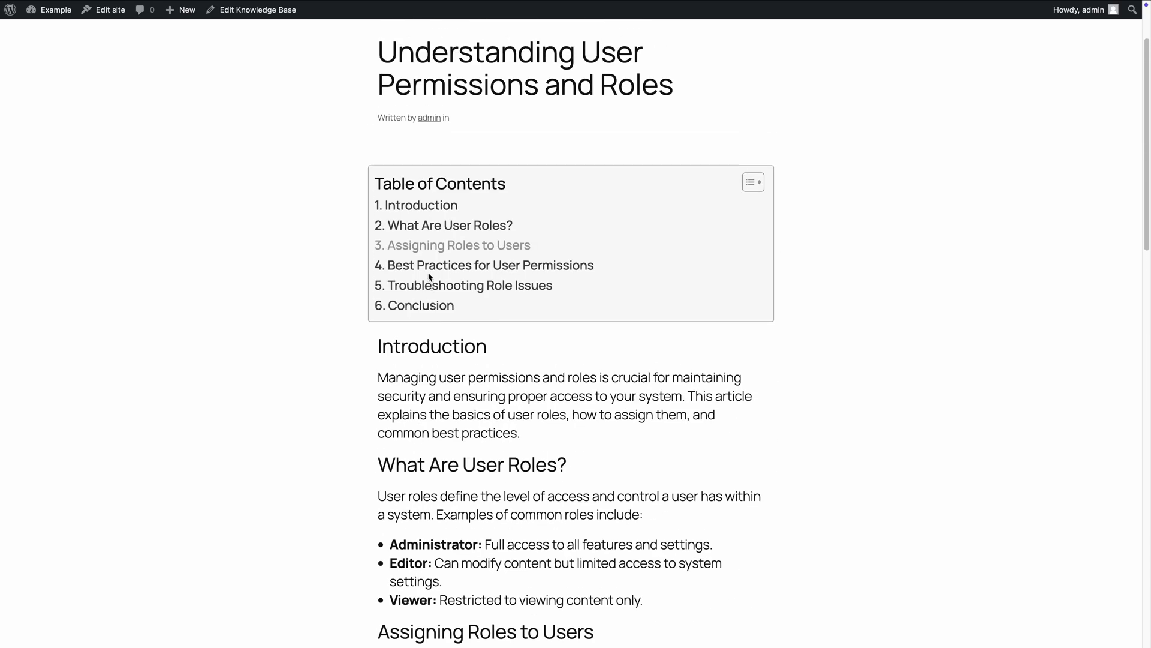
pyautogui.click(430, 228)
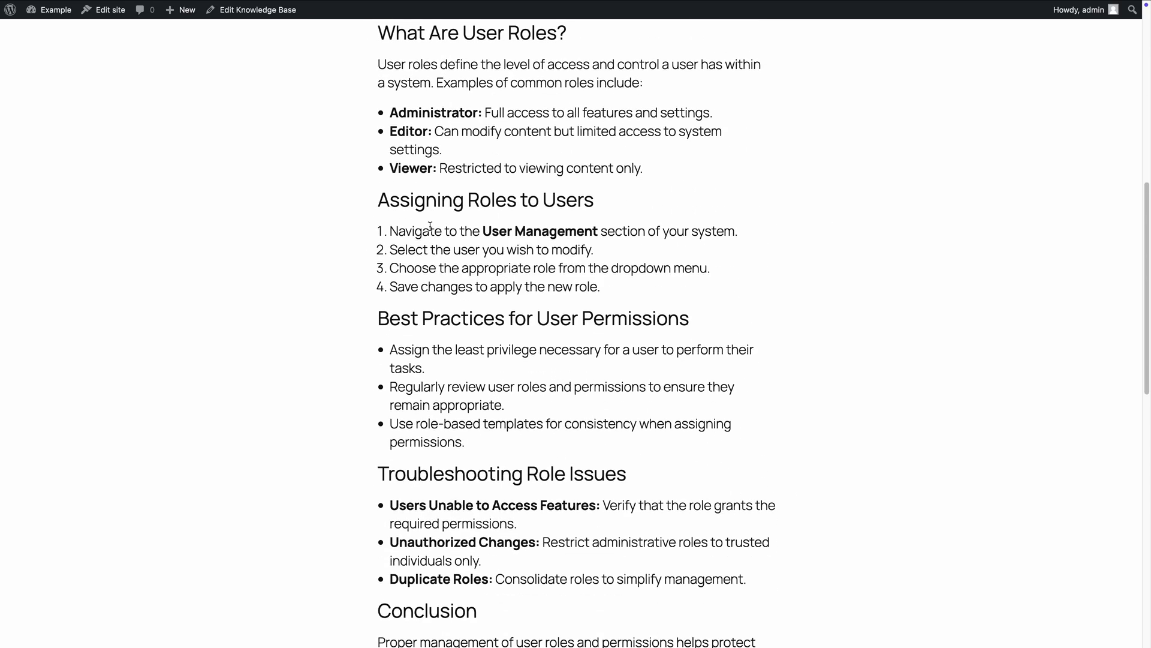